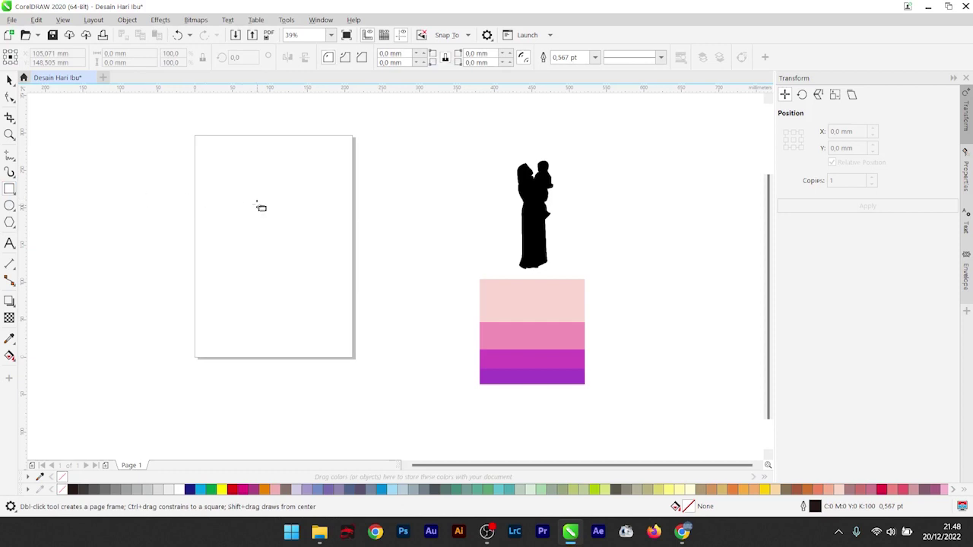
# Draw a square of about 1368 px on the page and switch the document units to pixels.
pyautogui.moveTo(233, 196); pyautogui.dragTo(287, 284)
pyautogui.press('space')
pyautogui.click(84, 141)
pyautogui.click(317, 57)
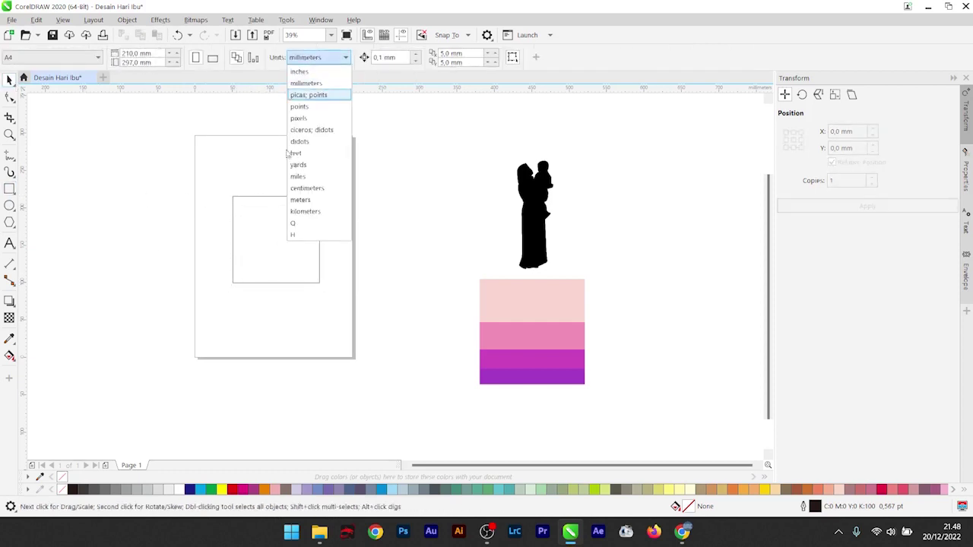
pyautogui.click(299, 119)
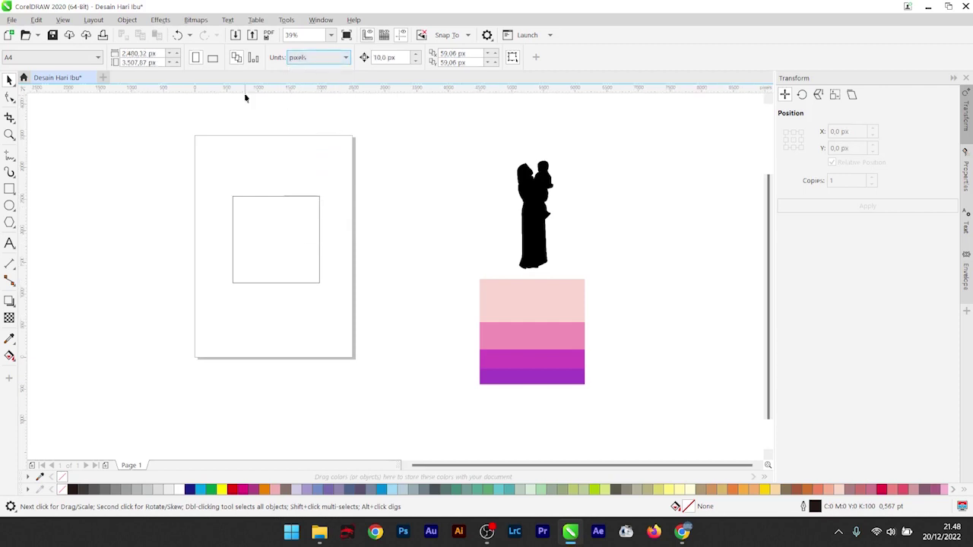
# Resize the square to 4000 by 4000 px with its proportions locked.
pyautogui.click(264, 212)
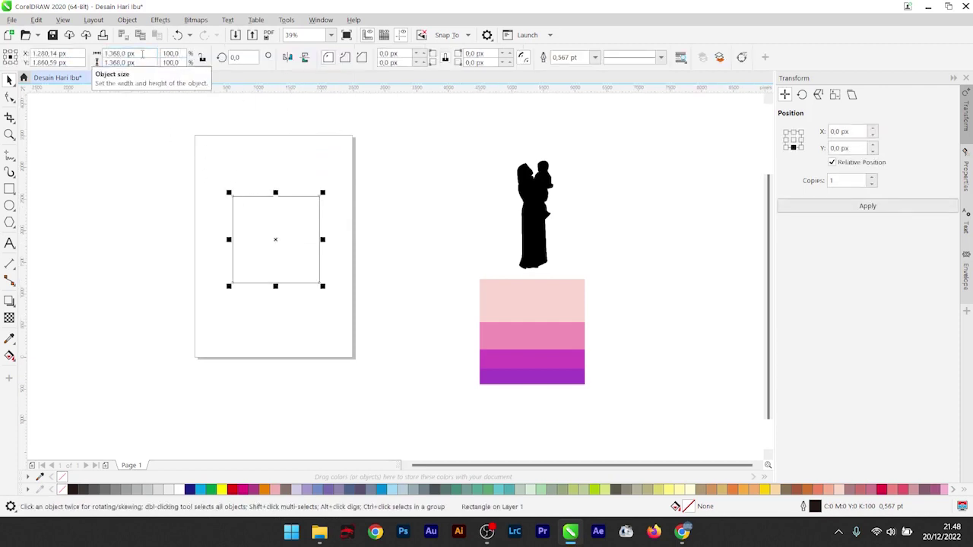
pyautogui.doubleClick(142, 54)
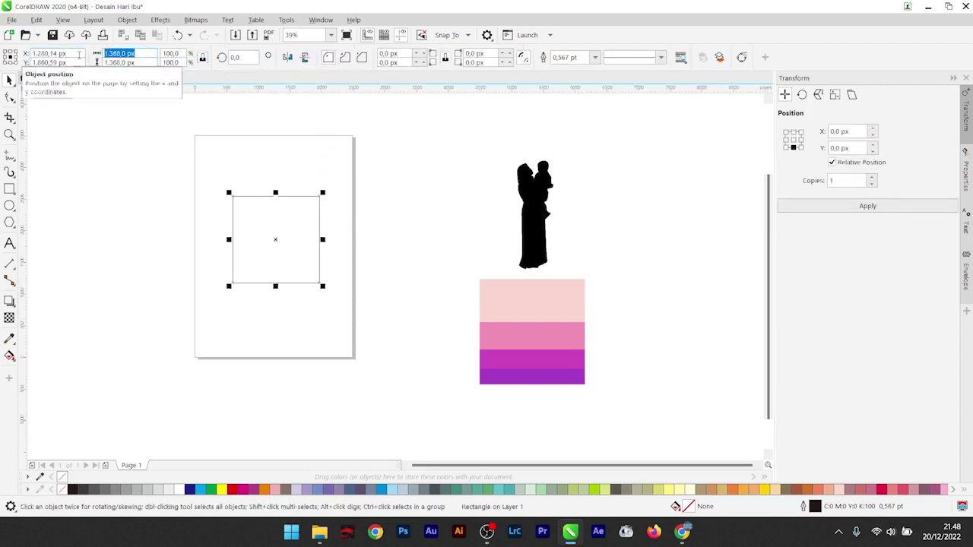
pyautogui.write('4.')
pyautogui.write('000')
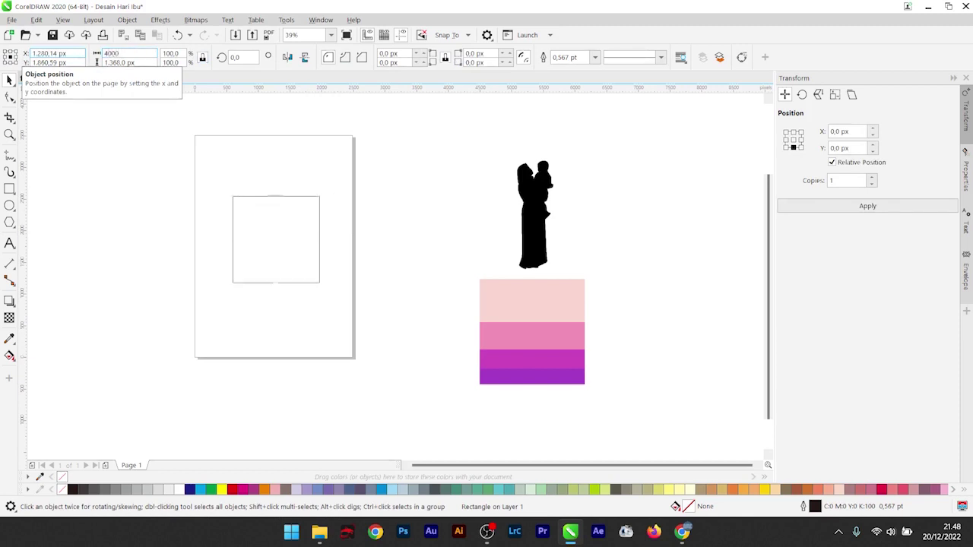
pyautogui.press('Return')
pyautogui.click(141, 195)
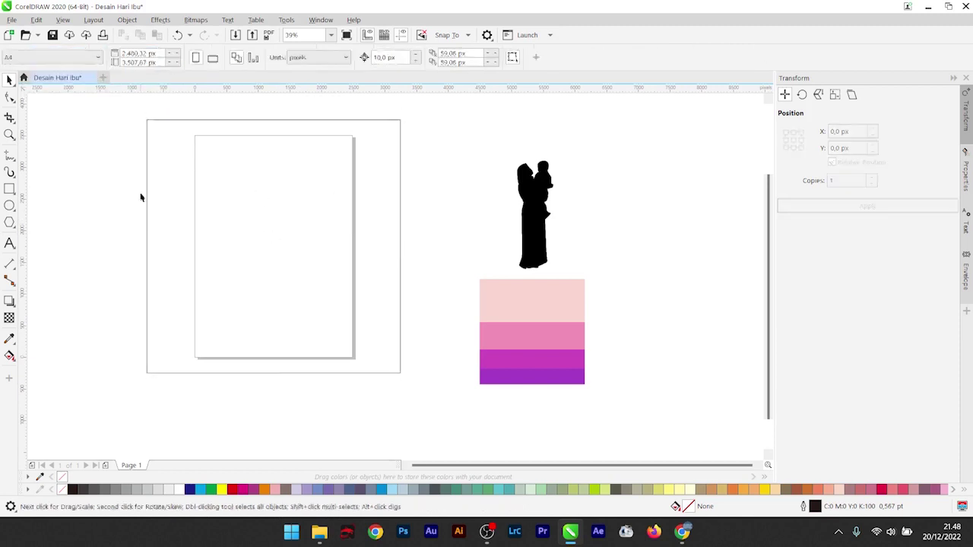
pyautogui.click(170, 203)
pyautogui.click(141, 196)
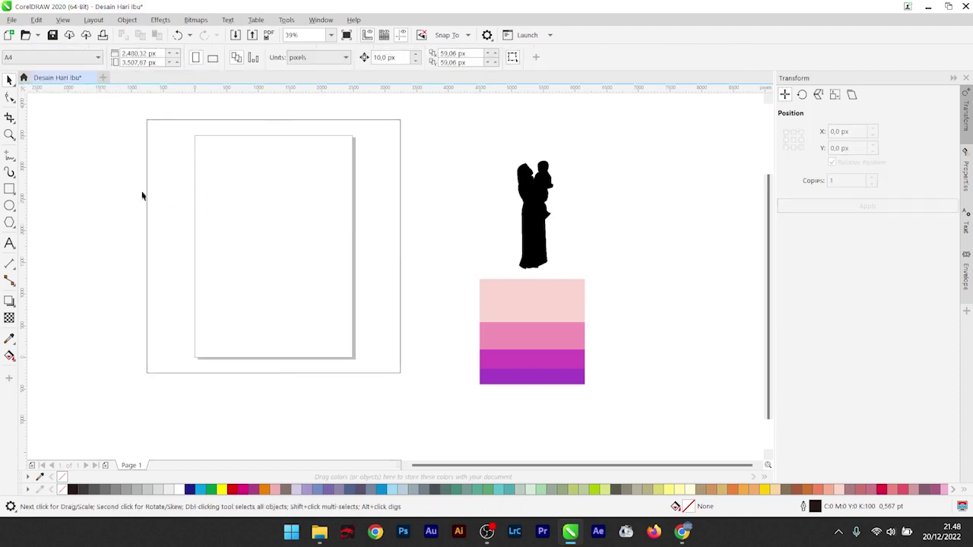
# Fill the large square with the light pink sampled from the palette swatches and remove its outline.
pyautogui.click(9, 339)
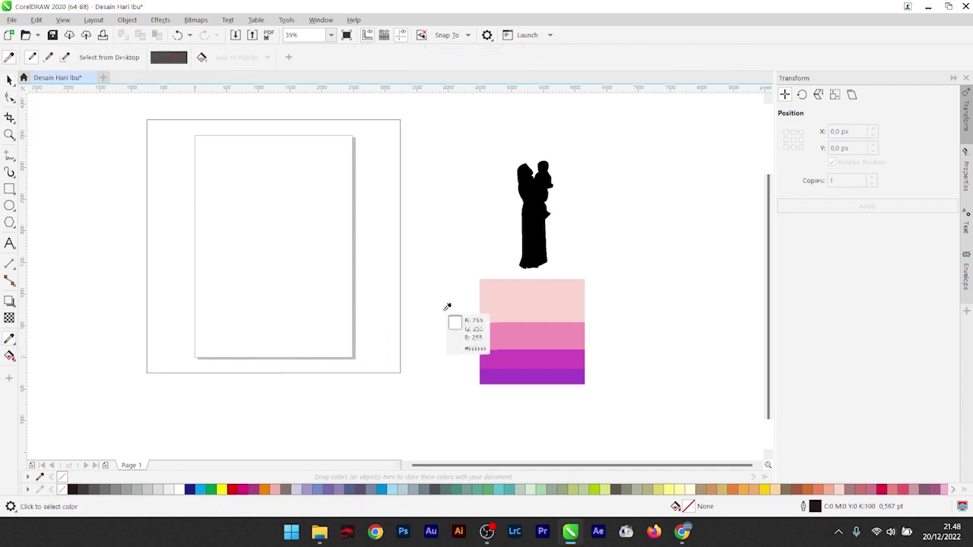
pyautogui.click(521, 296)
pyautogui.click(280, 259)
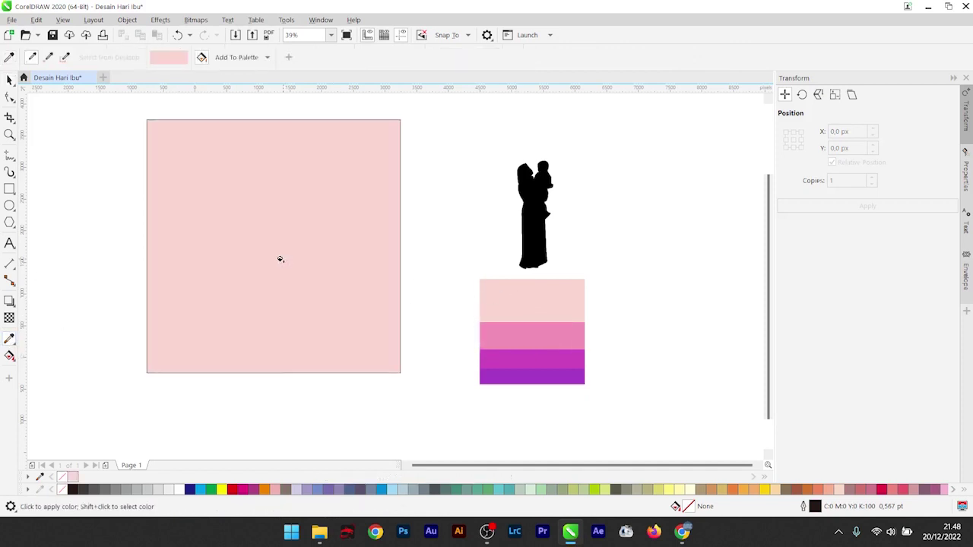
pyautogui.click(9, 79)
pyautogui.click(181, 179)
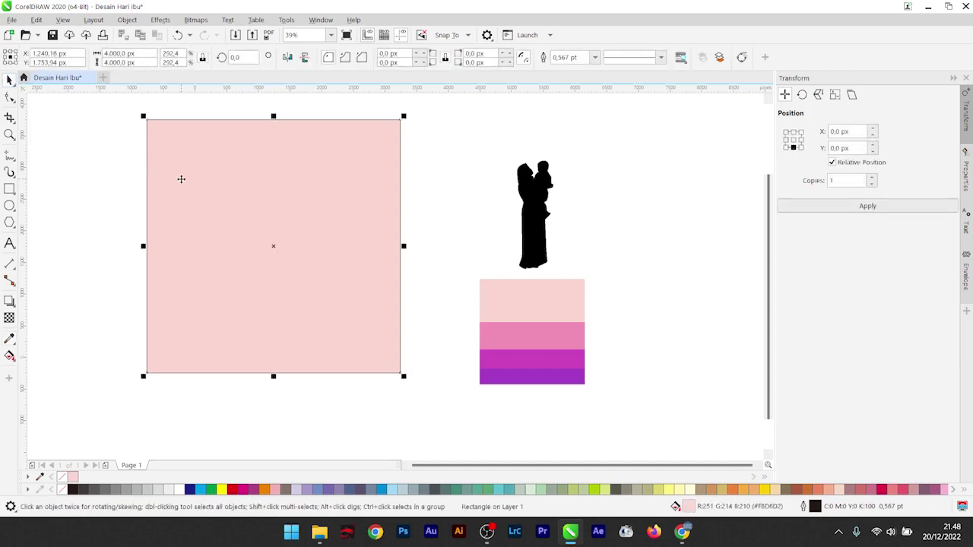
pyautogui.rightClick(63, 476)
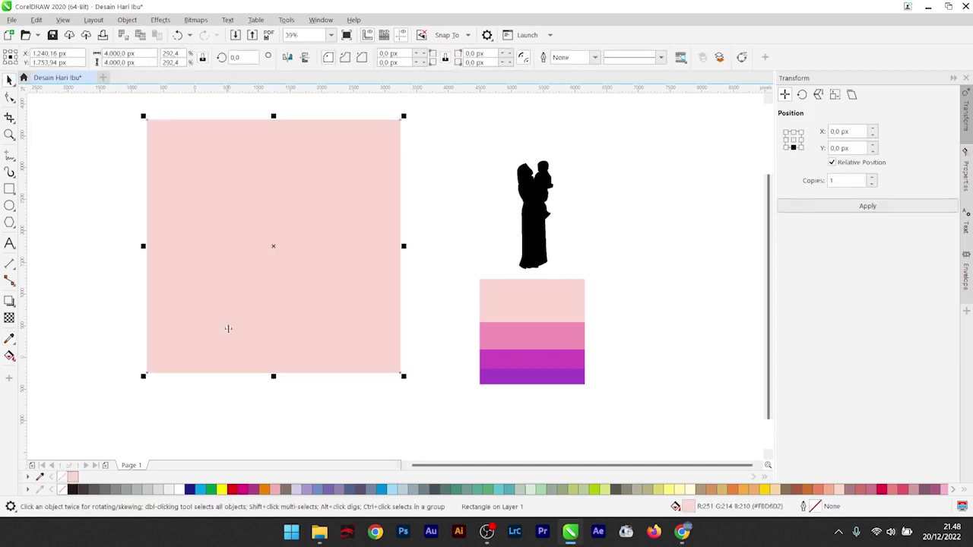
pyautogui.click(299, 414)
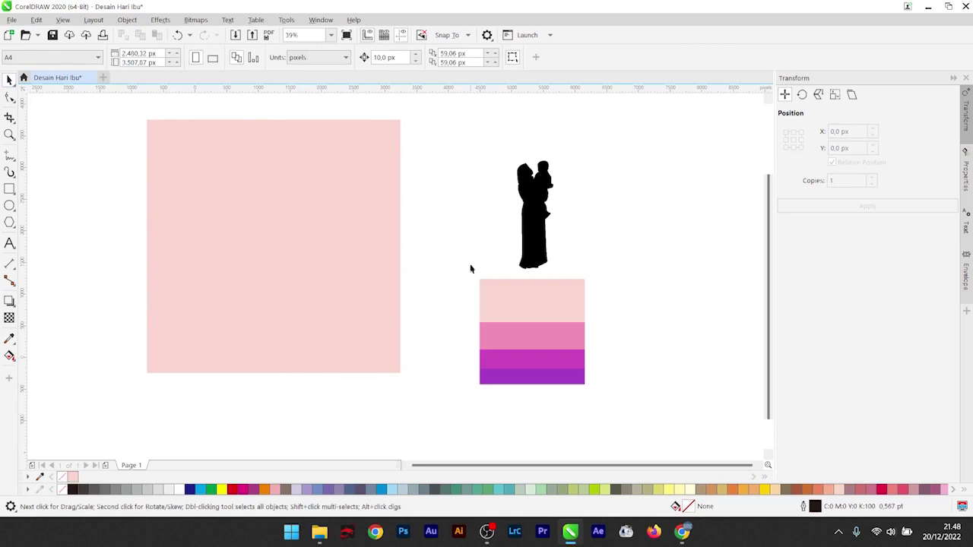
# Cut and paste the mother-and-child silhouette bitmap to bring it in front, and place it over the pink square.
pyautogui.click(538, 200)
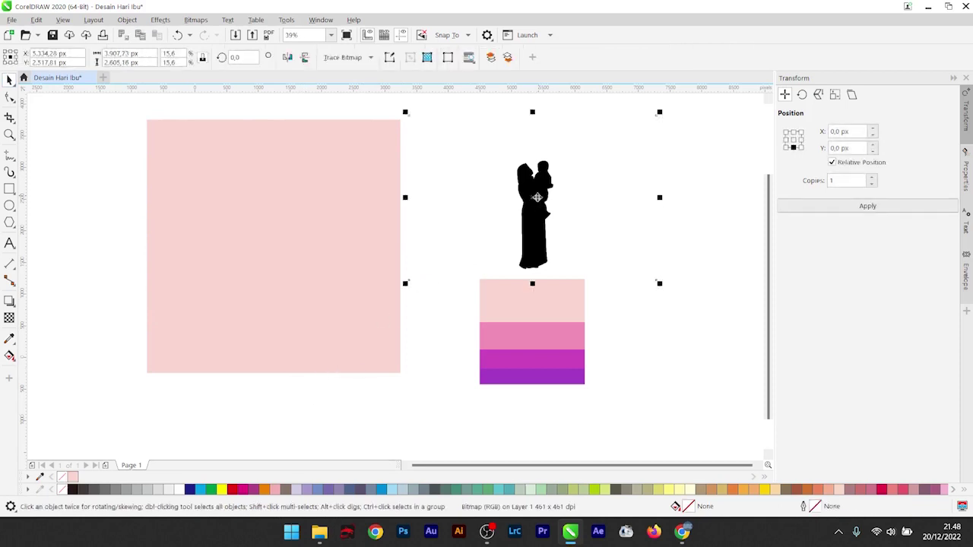
pyautogui.moveTo(538, 200); pyautogui.dragTo(474, 206)
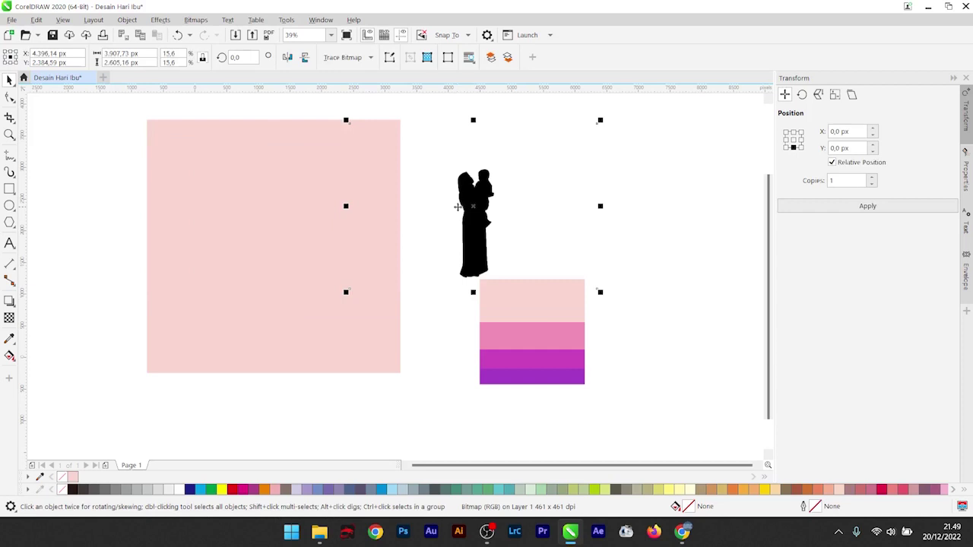
pyautogui.rightClick(471, 209)
pyautogui.click(487, 248)
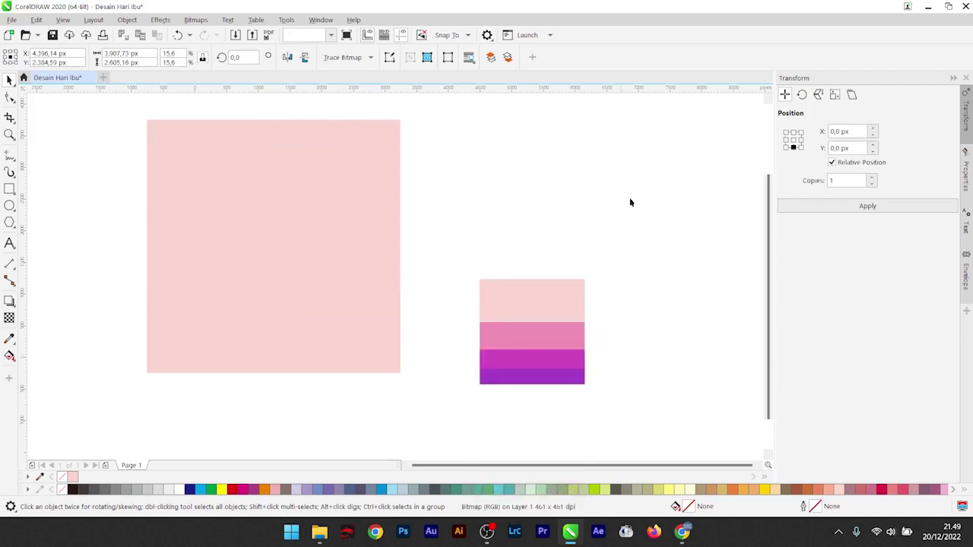
pyautogui.rightClick(662, 180)
pyautogui.click(670, 272)
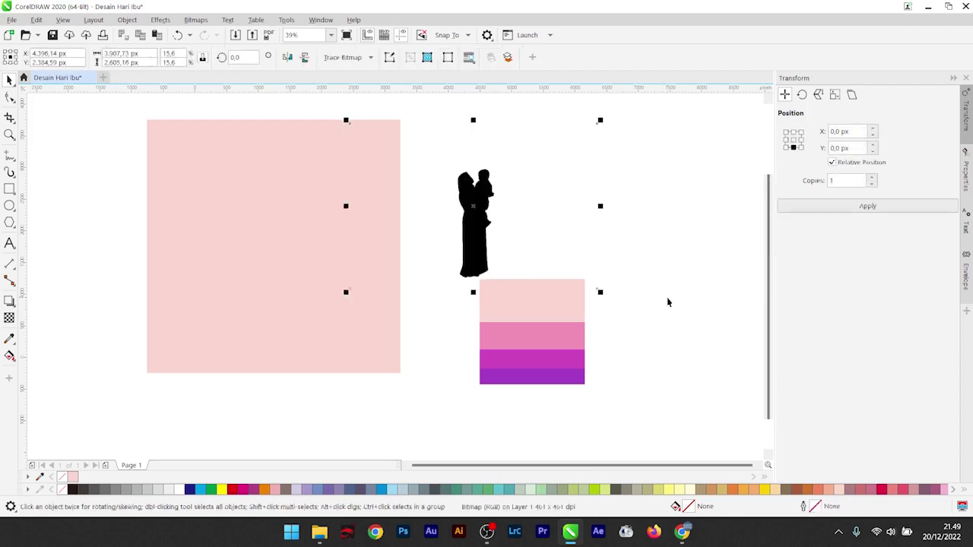
pyautogui.moveTo(466, 216); pyautogui.dragTo(257, 216)
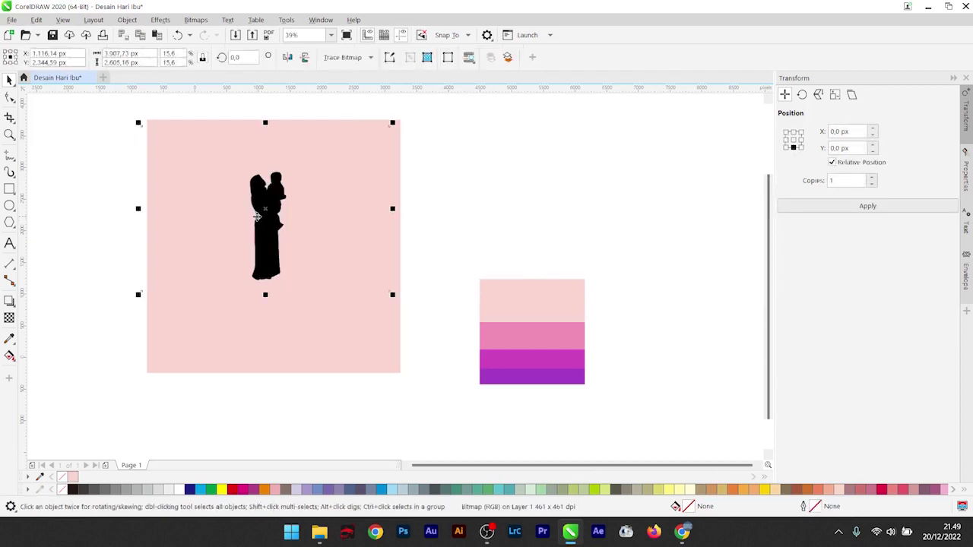
# Enlarge the silhouette bitmap to about 9394 by 6263 px and centre it on the square with its feet past the lower edge.
pyautogui.moveTo(391, 293); pyautogui.dragTo(523, 382)
pyautogui.moveTo(332, 281); pyautogui.dragTo(279, 250)
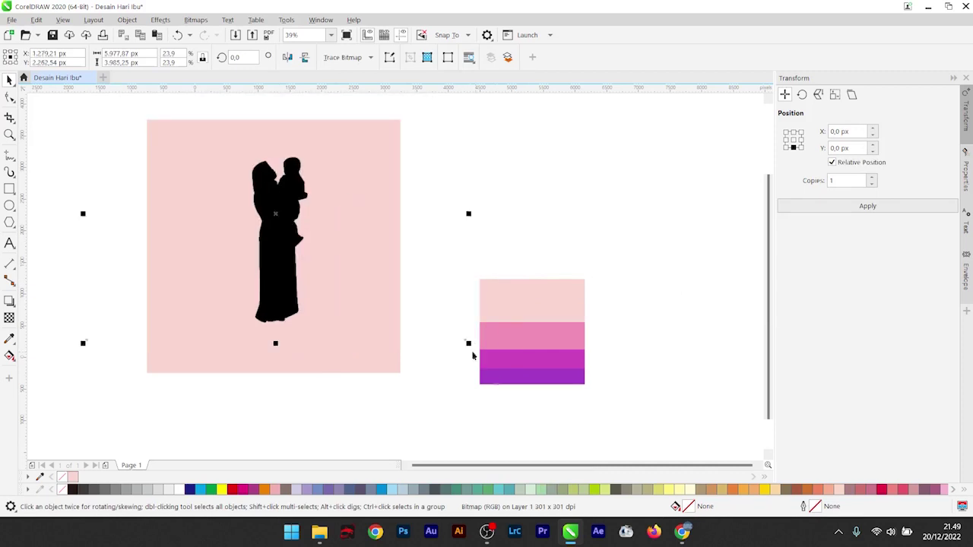
pyautogui.moveTo(469, 347); pyautogui.dragTo(616, 409)
pyautogui.scroll(1, 335, 271)
pyautogui.moveTo(334, 271); pyautogui.dragTo(266, 219)
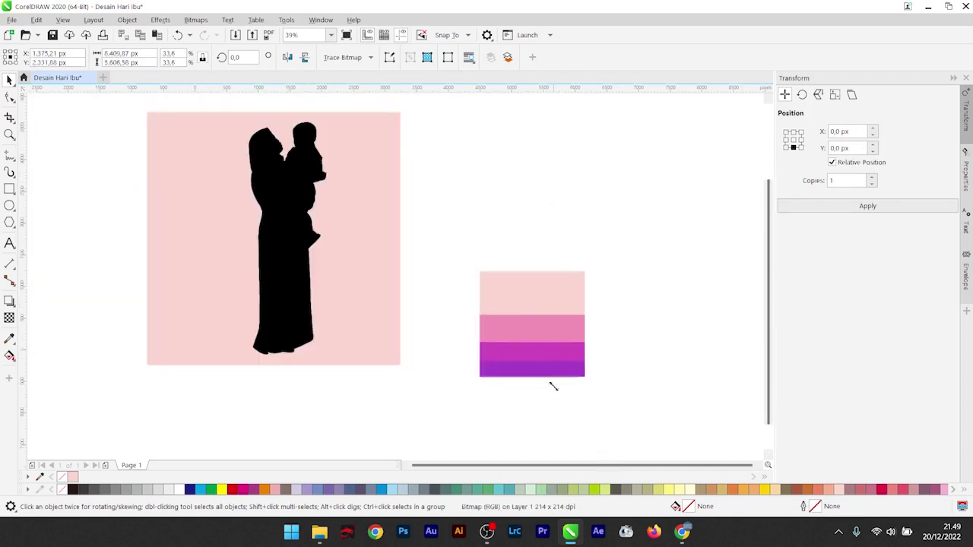
pyautogui.moveTo(554, 386); pyautogui.dragTo(646, 445)
pyautogui.moveTo(345, 255); pyautogui.dragTo(279, 232)
pyautogui.moveTo(593, 437); pyautogui.dragTo(498, 382)
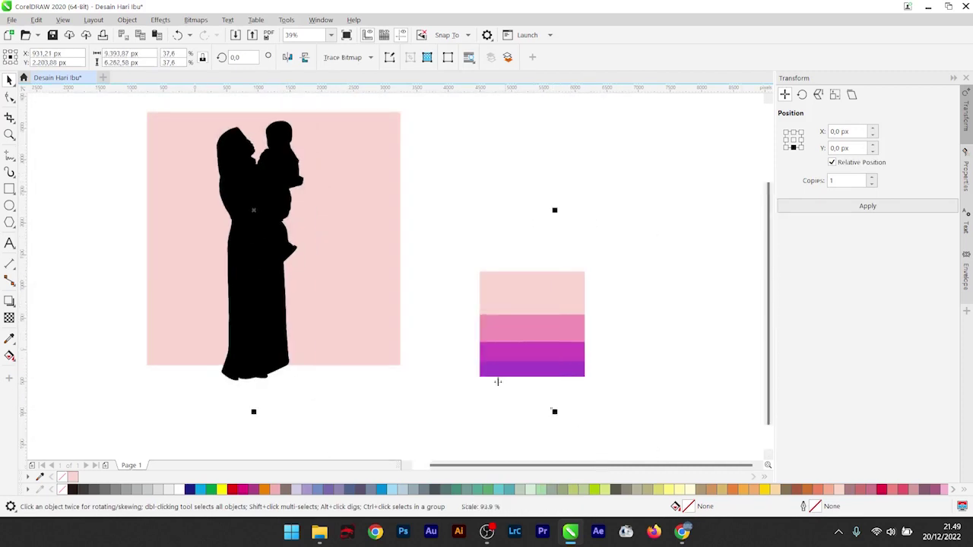
pyautogui.moveTo(274, 269); pyautogui.dragTo(288, 278)
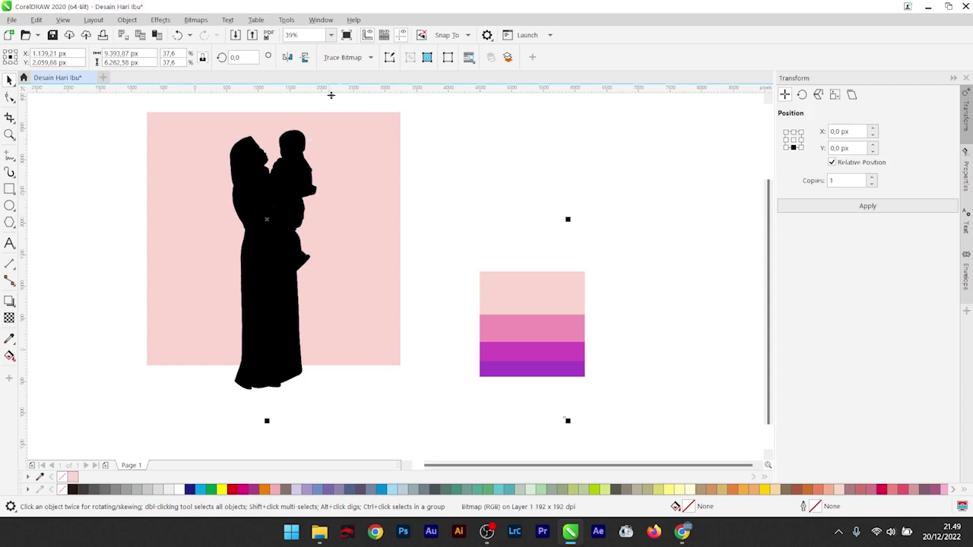
# Vectorise the silhouette with Quick Trace, delete the original bitmap and place the traced shape at the square's centre.
pyautogui.click(362, 57)
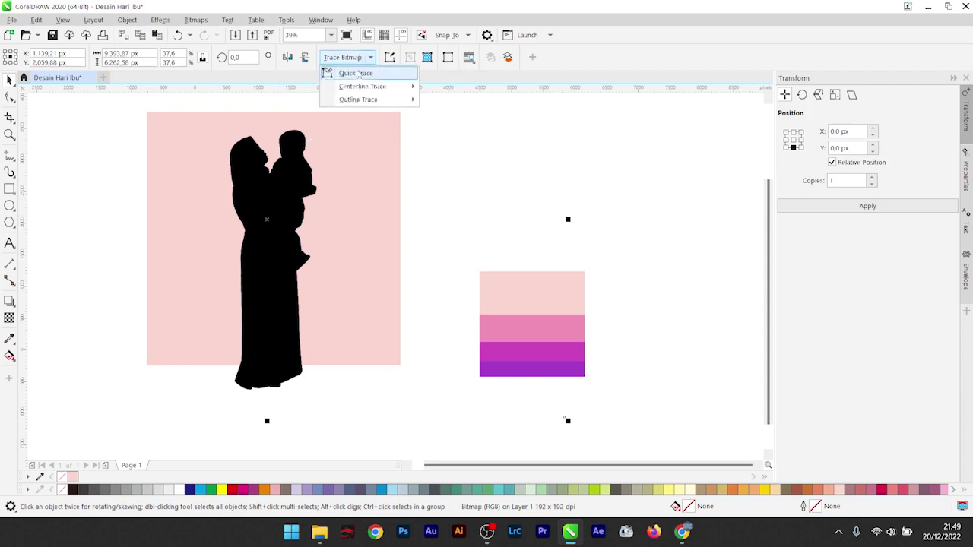
pyautogui.click(356, 73)
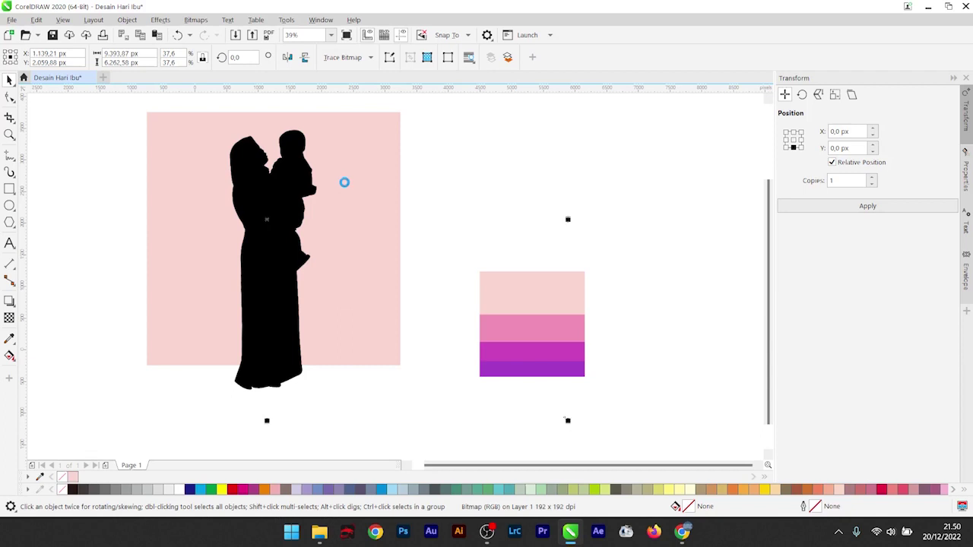
pyautogui.moveTo(282, 243); pyautogui.dragTo(209, 252)
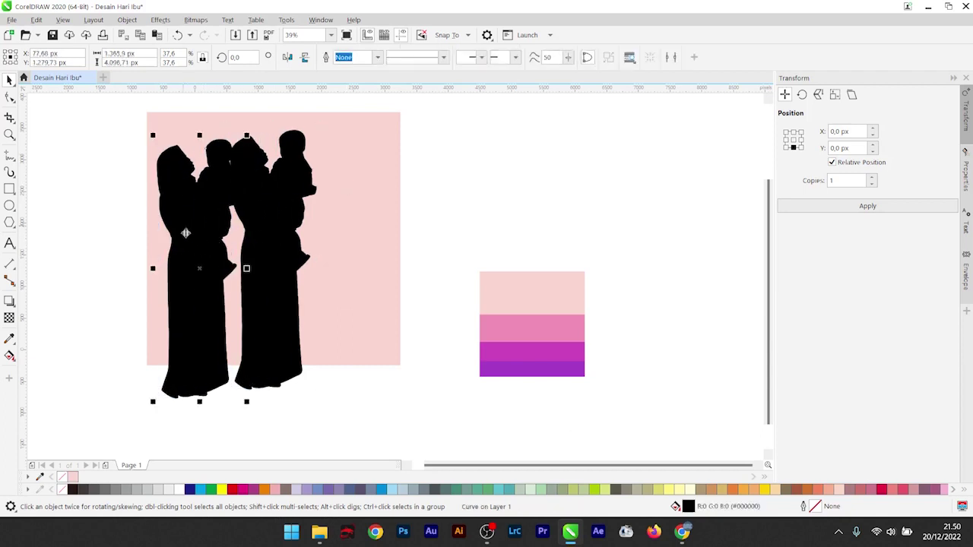
pyautogui.click(296, 218)
pyautogui.press('Delete')
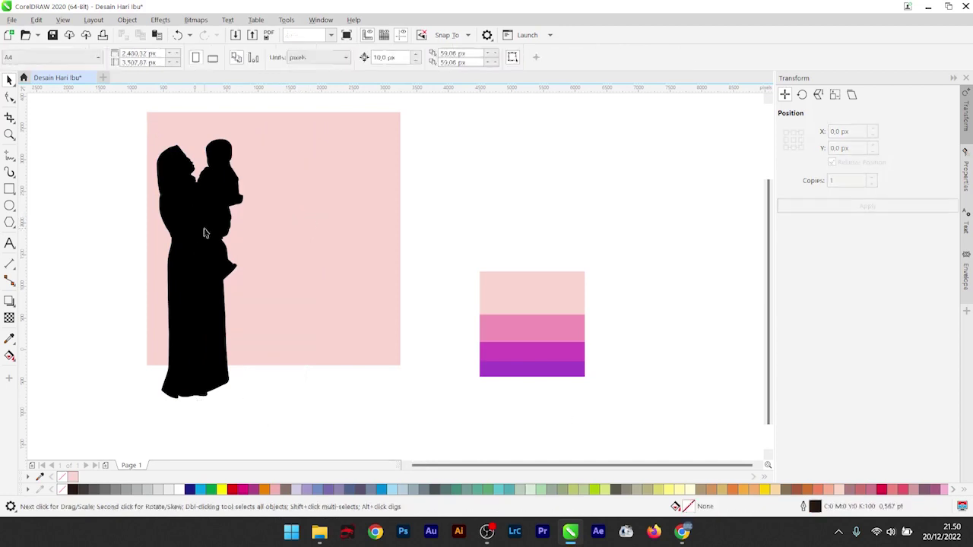
pyautogui.moveTo(204, 228); pyautogui.dragTo(277, 228)
# Recolour the traced silhouette with the magenta sampled from the palette swatches.
pyautogui.click(10, 339)
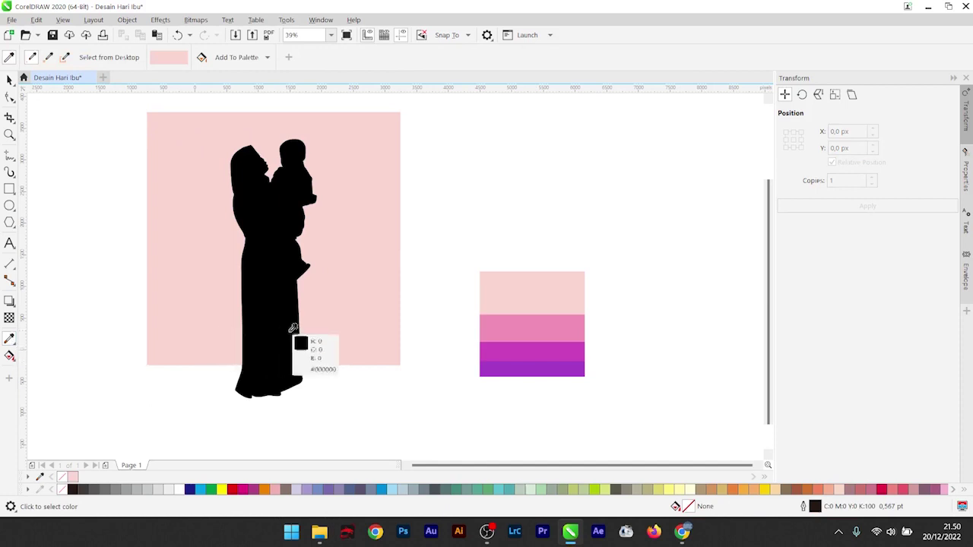
pyautogui.click(526, 350)
pyautogui.click(259, 301)
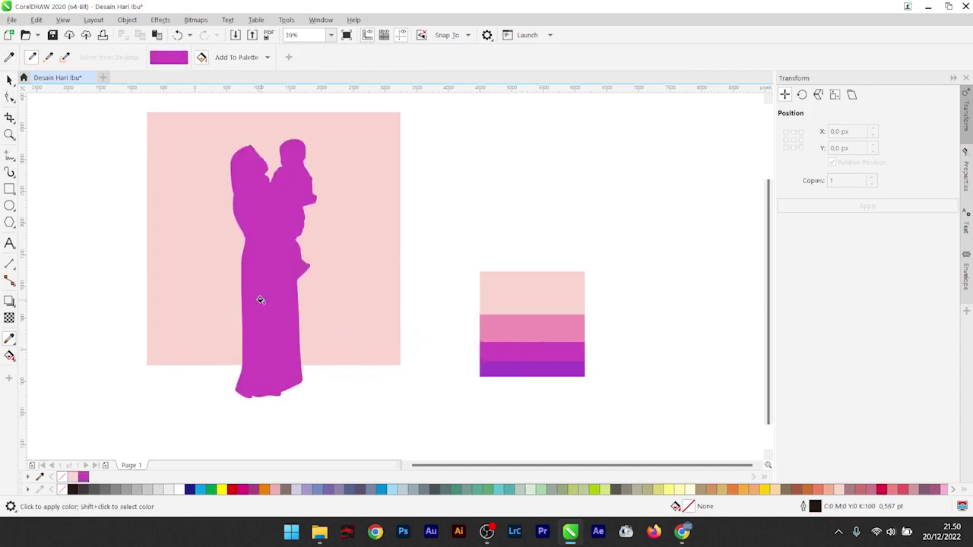
# Add artistic text over the silhouette reading "Selamat" with "HARI IBU" on a second line.
pyautogui.click(9, 243)
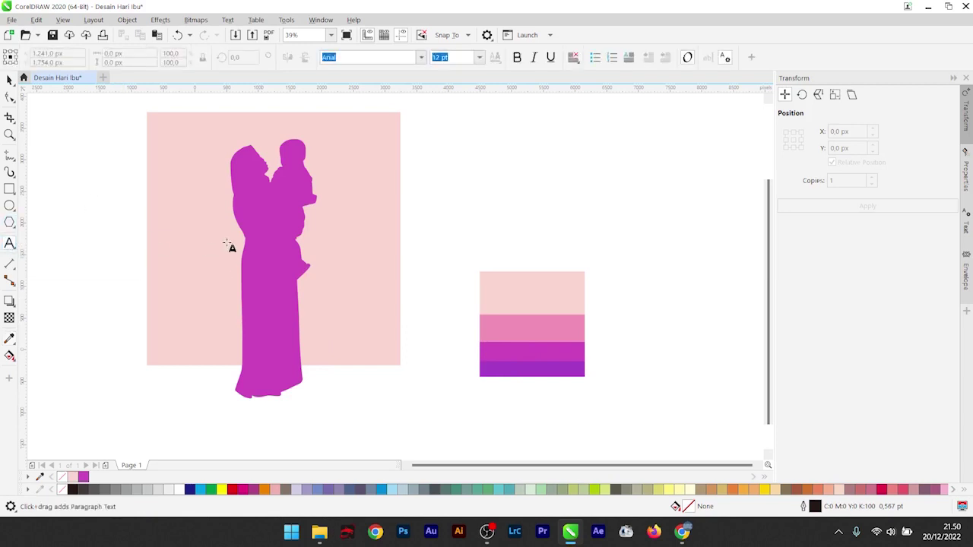
pyautogui.click(217, 286)
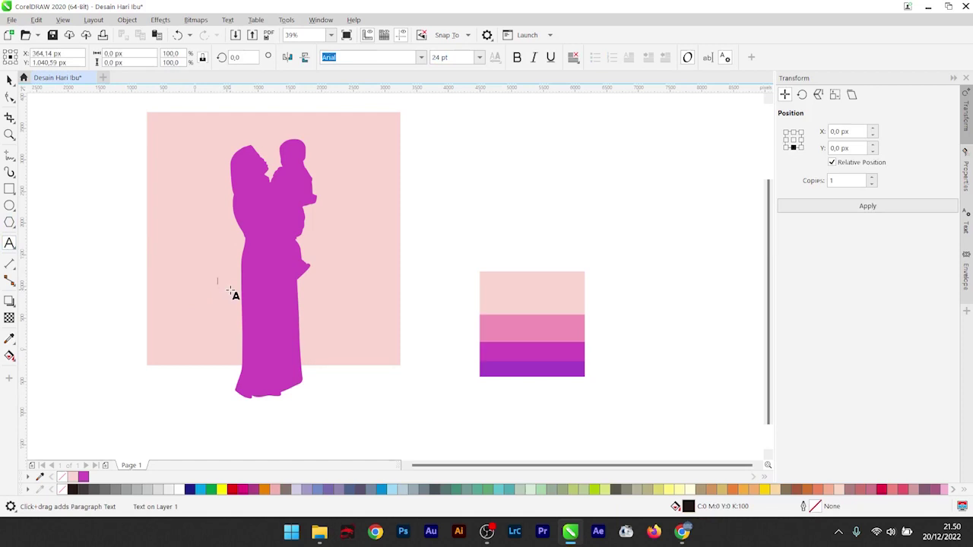
pyautogui.write('Selamat')
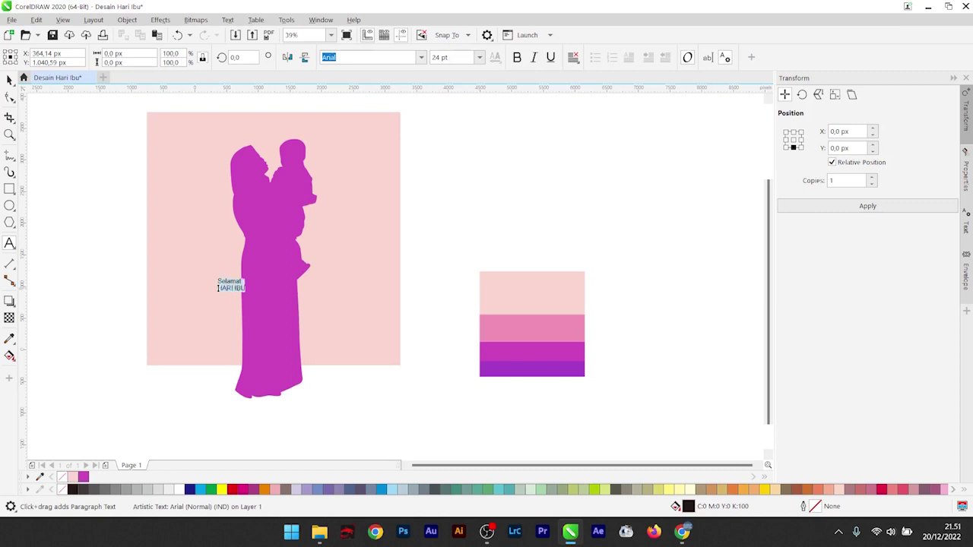
pyautogui.click(9, 80)
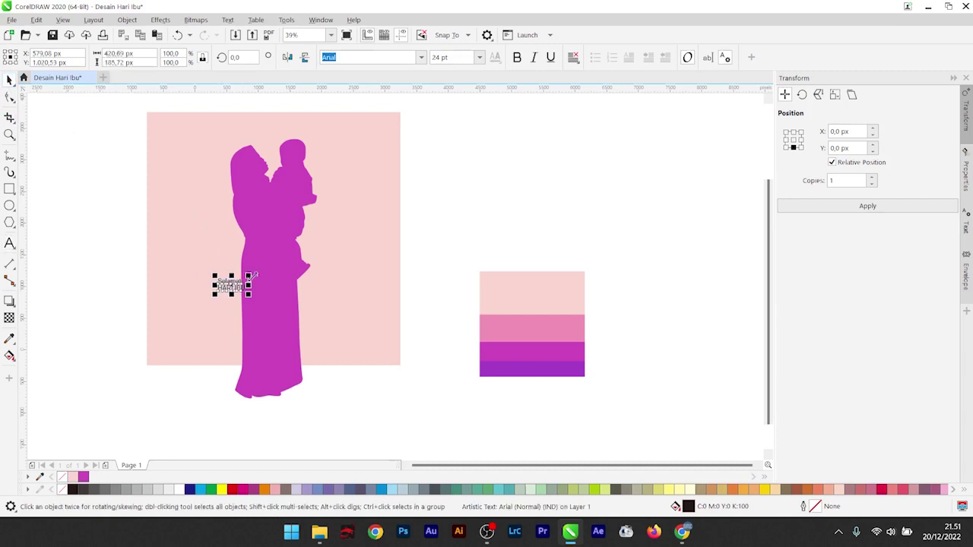
# Scale the two-line greeting up to about 103 pt and centre-align its lines.
pyautogui.moveTo(253, 275); pyautogui.dragTo(332, 220)
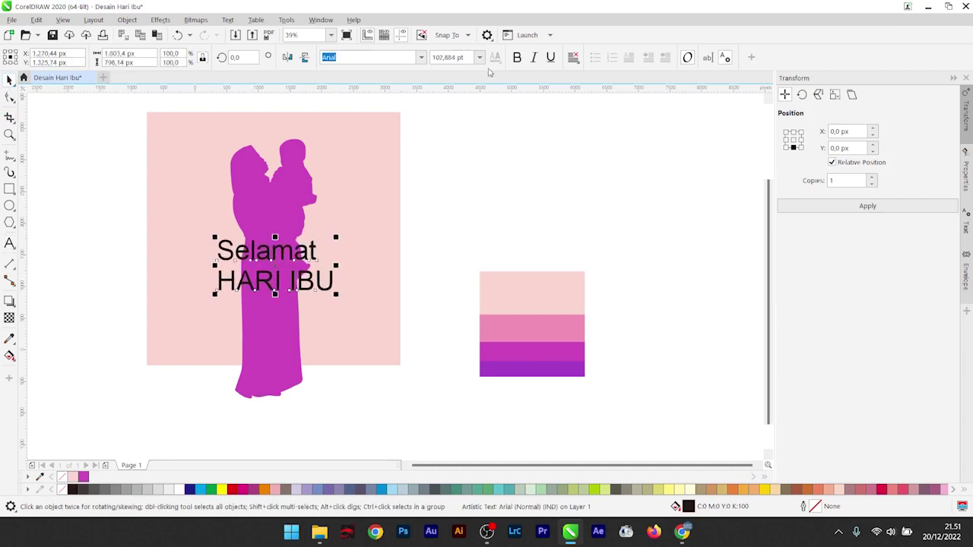
pyautogui.click(573, 57)
pyautogui.click(591, 100)
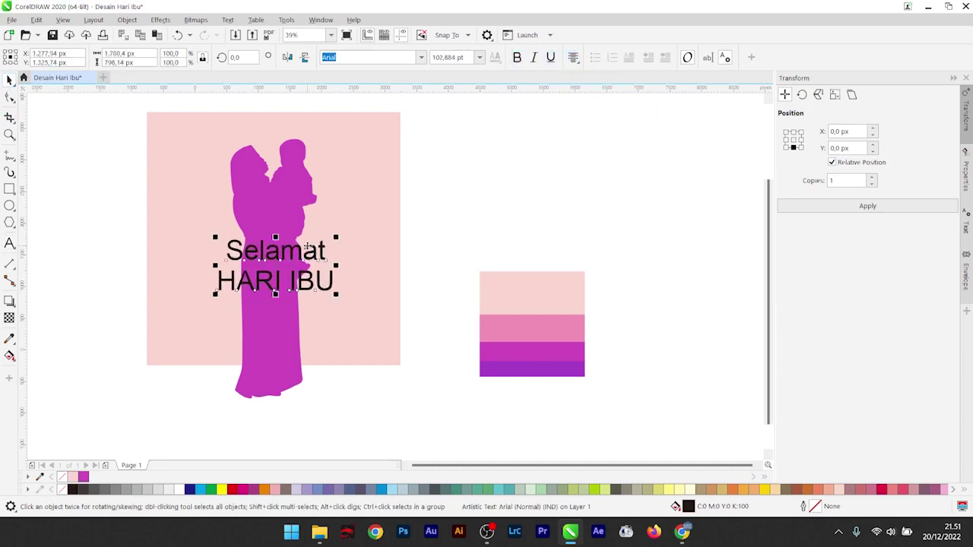
# Set the word "Selamat" in the Pacifico font at 90 pt.
pyautogui.tripleClick(307, 246)
pyautogui.click(412, 58)
pyautogui.write('Pacifico')
pyautogui.press('Return')
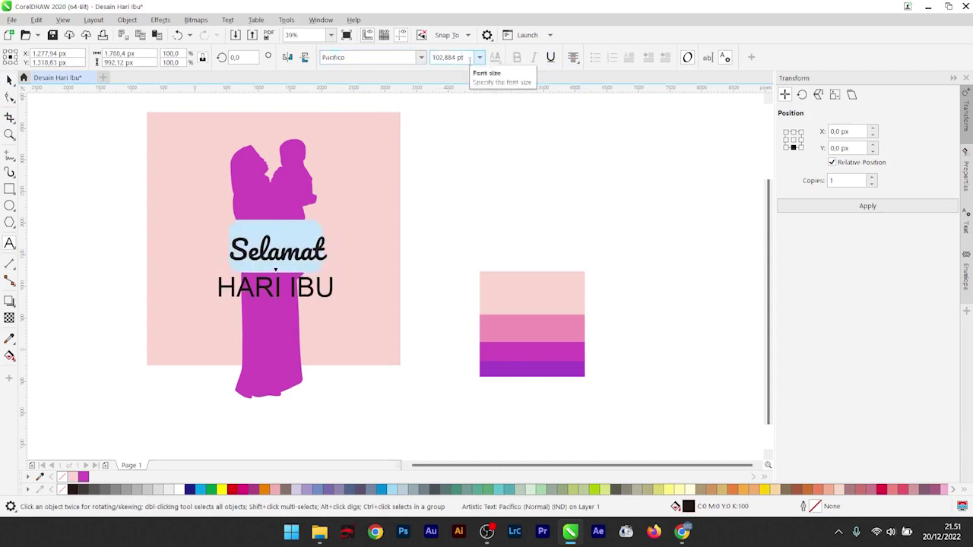
pyautogui.click(470, 59)
pyautogui.write('90')
pyautogui.press('Return')
# Set the "HARI IBU" line in the Baloo font.
pyautogui.tripleClick(344, 285)
pyautogui.click(370, 58)
pyautogui.write('Baloo')
pyautogui.press('Return')
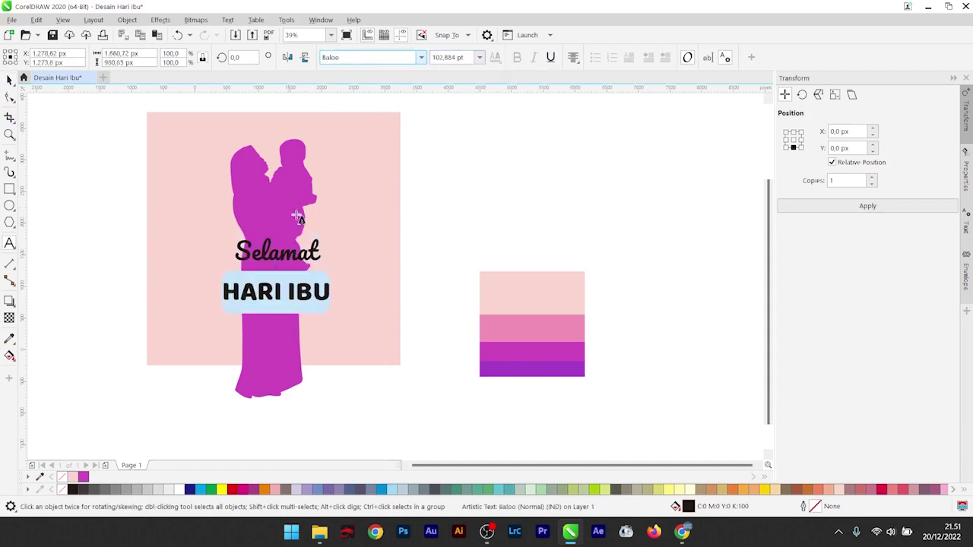
# Set the "HARI IBU" line to a font size of 140 pt.
pyautogui.click(450, 57)
pyautogui.write('140')
pyautogui.press('Return')
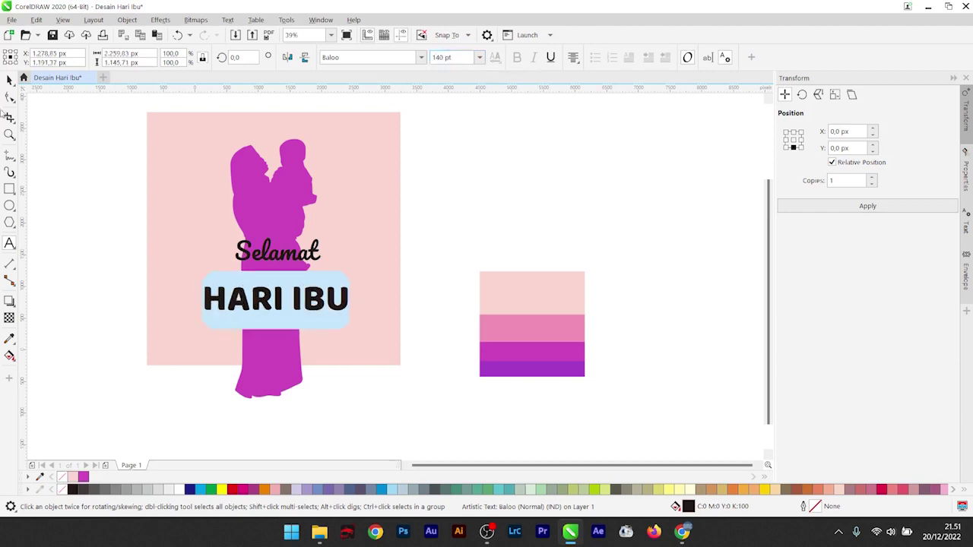
pyautogui.click(9, 80)
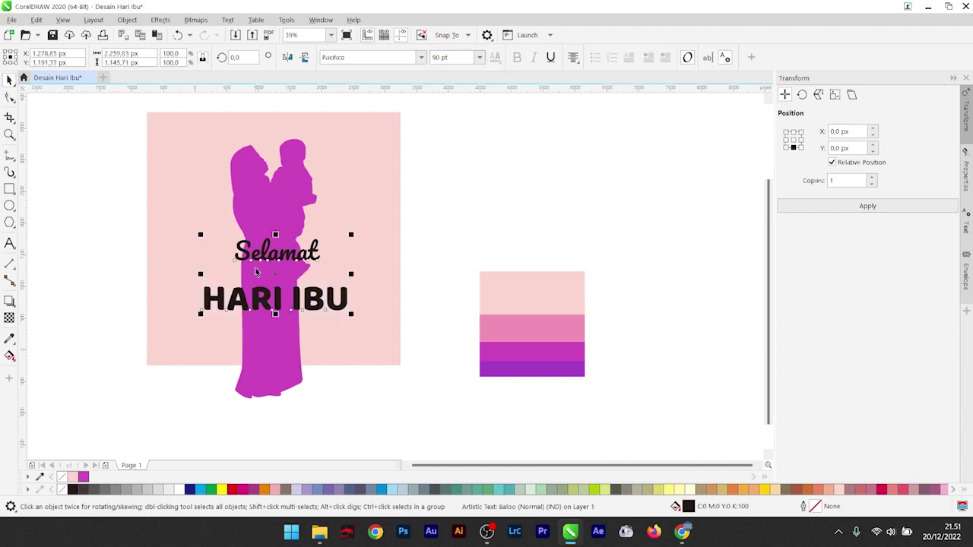
# Tighten the line spacing of the two-line greeting to 70% of character height.
pyautogui.click(966, 225)
pyautogui.click(798, 94)
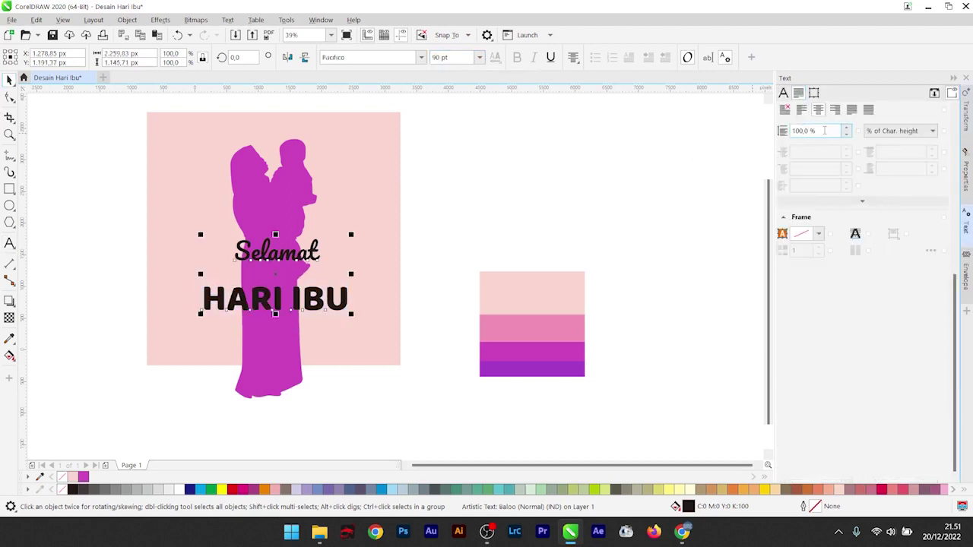
pyautogui.click(823, 131)
pyautogui.write('70')
pyautogui.press('Return')
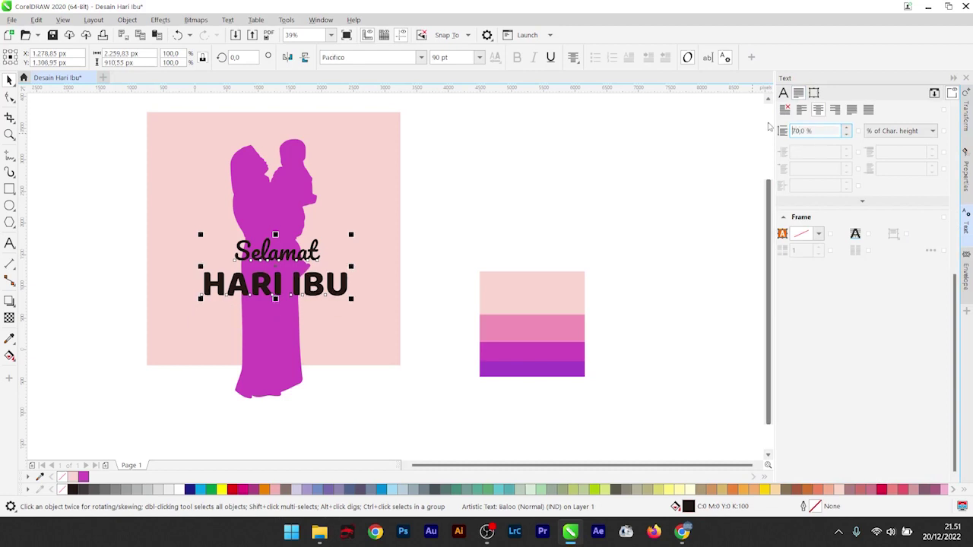
# Move the greeting slightly down and centre it horizontally on the pink square.
pyautogui.click(621, 195)
pyautogui.moveTo(271, 288); pyautogui.dragTo(271, 298)
pyautogui.keyDown('shift'); pyautogui.click(352, 259); pyautogui.keyUp('shift')
pyautogui.press('c')
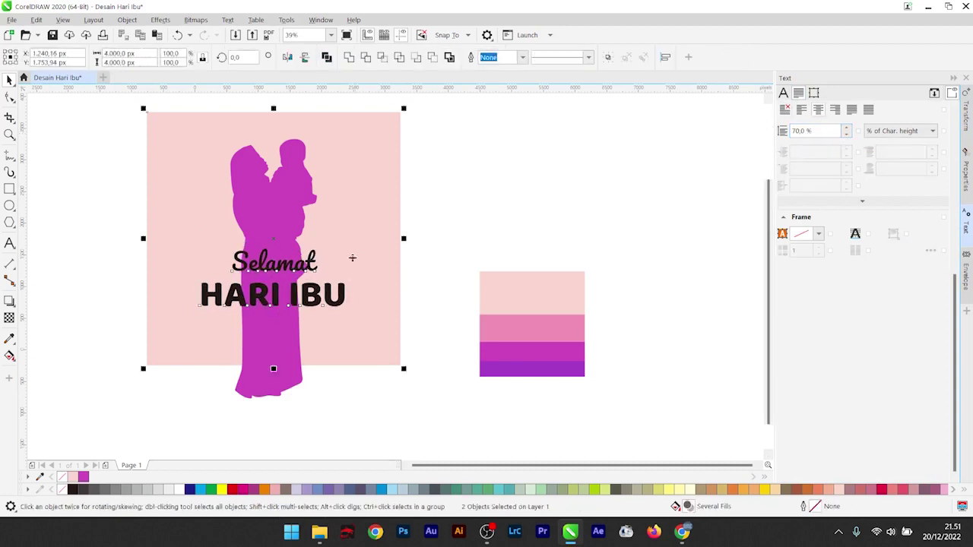
pyautogui.press('Escape')
# Add an outside contour with round corners to the greeting text.
pyautogui.click(213, 304)
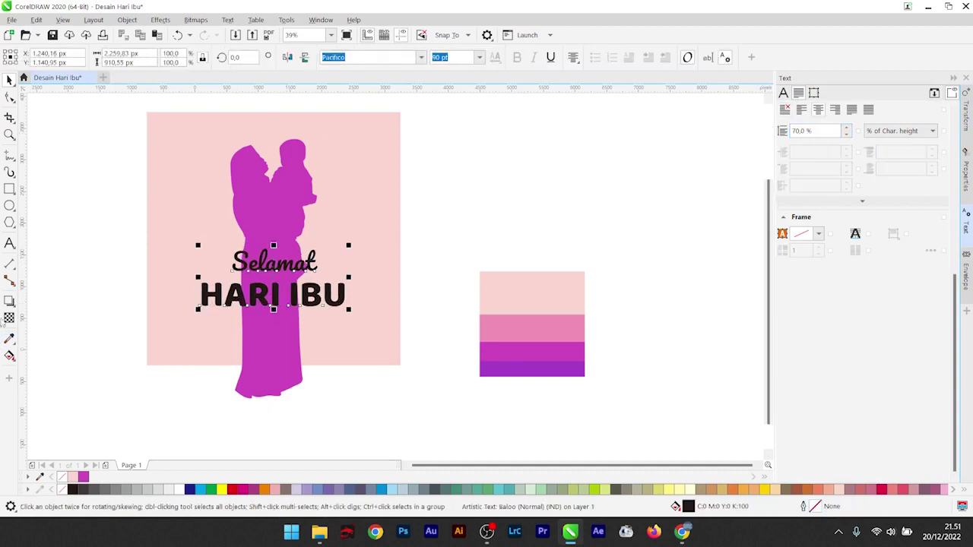
pyautogui.click(9, 302)
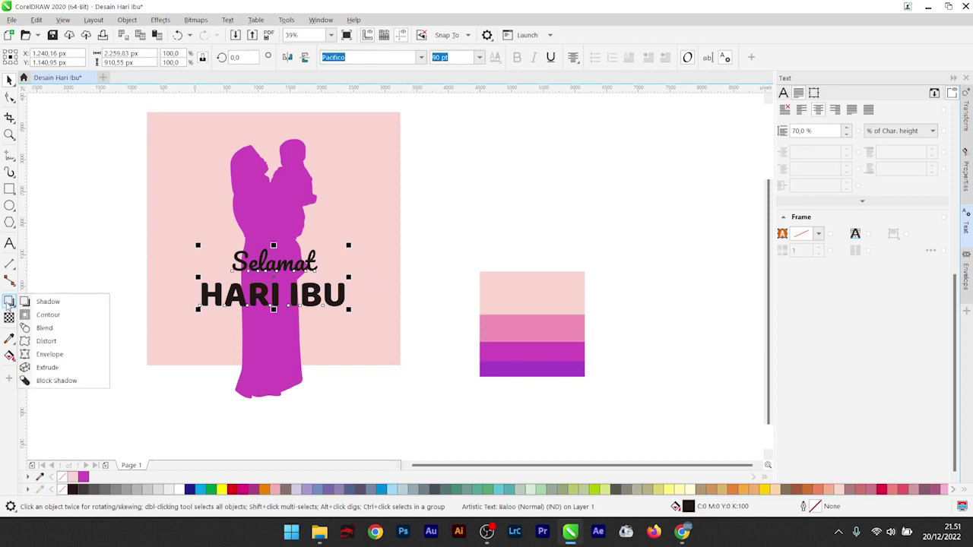
pyautogui.click(47, 314)
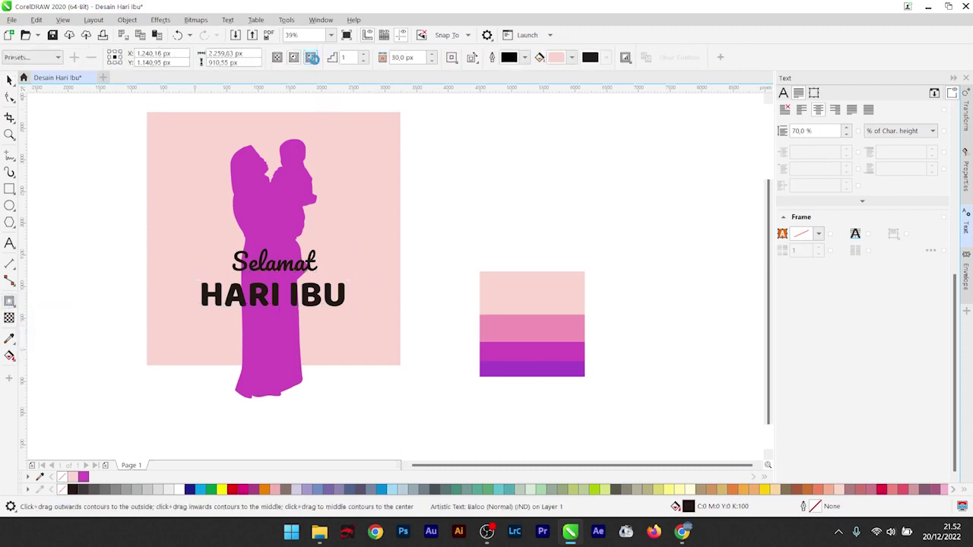
pyautogui.click(312, 58)
pyautogui.click(452, 59)
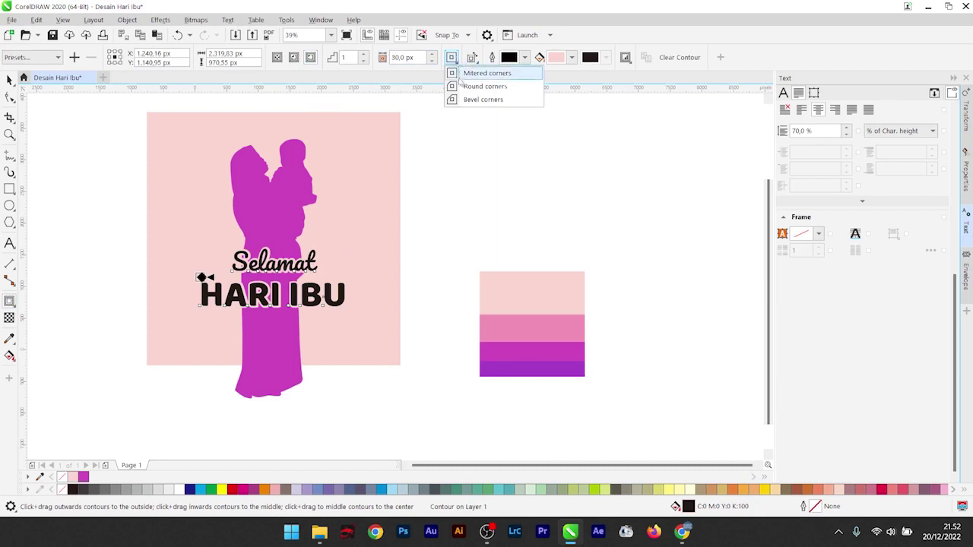
pyautogui.click(467, 86)
# Increase the contour offset around the greeting to 72 px.
pyautogui.click(432, 54)
pyautogui.click(432, 54)
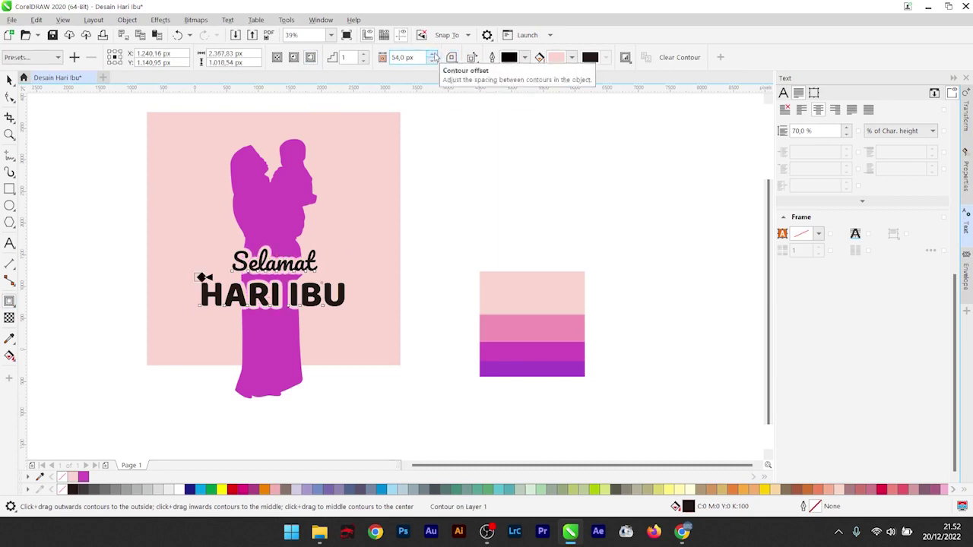
pyautogui.click(433, 55)
pyautogui.click(433, 54)
pyautogui.click(433, 55)
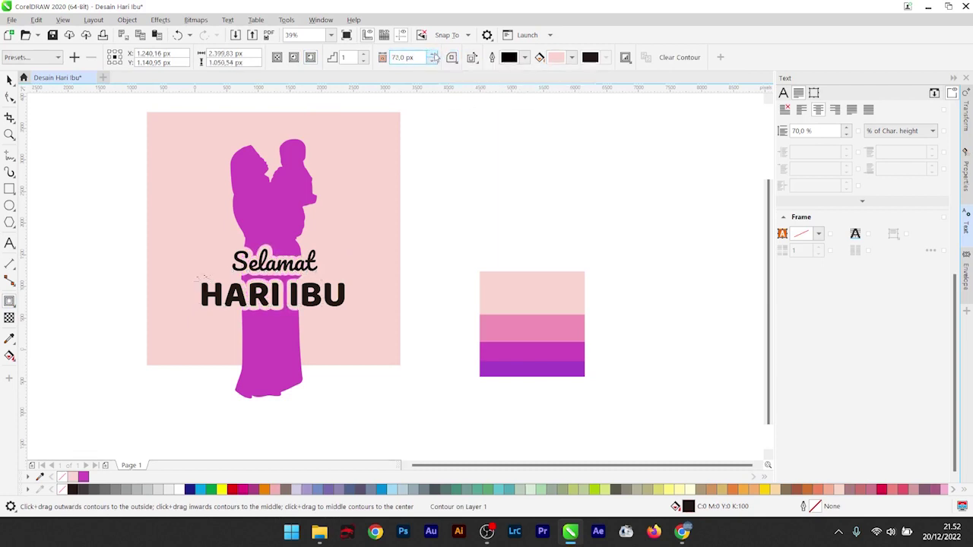
# Nudge the mother-and-child silhouette slightly upward on the pink square.
pyautogui.click(9, 80)
pyautogui.click(526, 165)
pyautogui.click(301, 187)
pyautogui.press('Up')
pyautogui.press('Up')
pyautogui.press('Up')
pyautogui.press('Up')
pyautogui.press('Up')
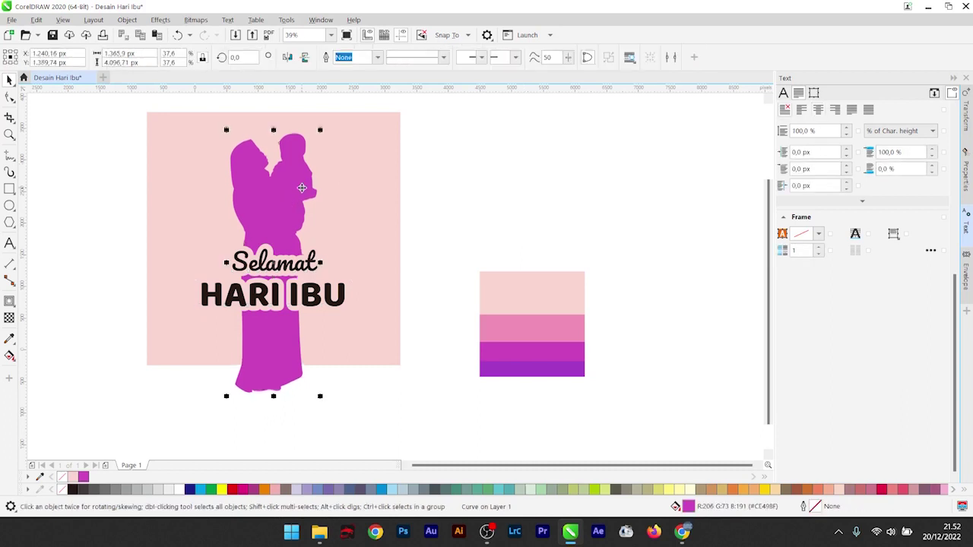
# Move the greeting with its contour about 280 px down over the silhouette.
pyautogui.click(296, 286)
pyautogui.press('Down')
pyautogui.press('Down')
pyautogui.press('Down')
pyautogui.press('Down')
pyautogui.press('Down')
pyautogui.press('Down')
pyautogui.press('Down')
pyautogui.press('Down')
pyautogui.press('Down')
pyautogui.press('Down')
pyautogui.press('Down')
pyautogui.press('Down')
pyautogui.press('Down')
pyautogui.press('Down')
pyautogui.press('Down')
pyautogui.press('Down')
pyautogui.press('Down')
pyautogui.press('Down')
pyautogui.press('Down')
pyautogui.press('Down')
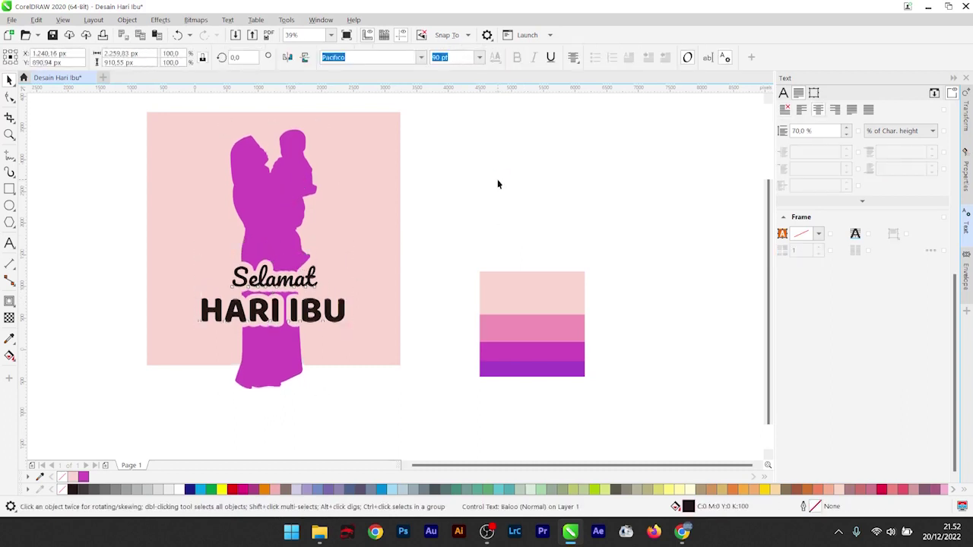
pyautogui.click(498, 184)
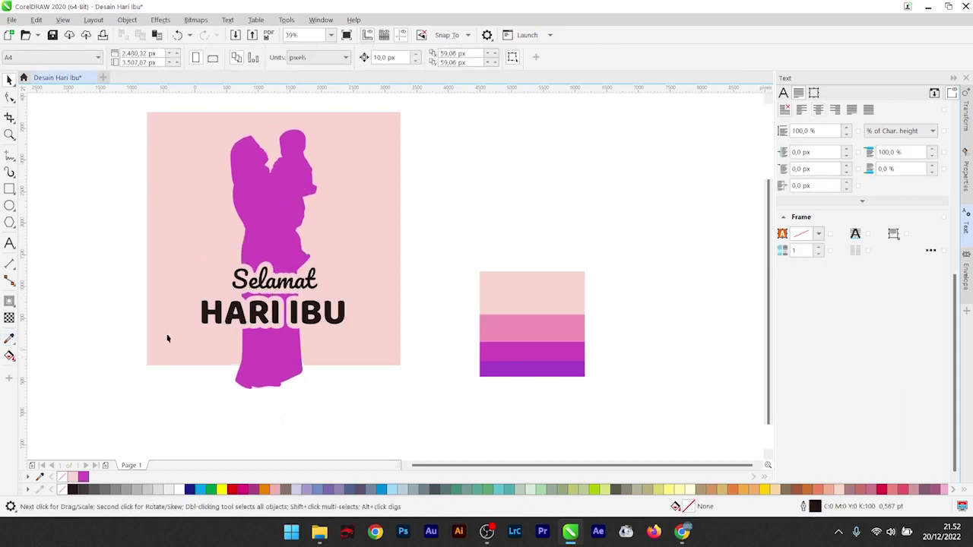
# Sample the magenta of the third palette swatch and fill the greeting text with it.
pyautogui.click(9, 339)
pyautogui.click(513, 347)
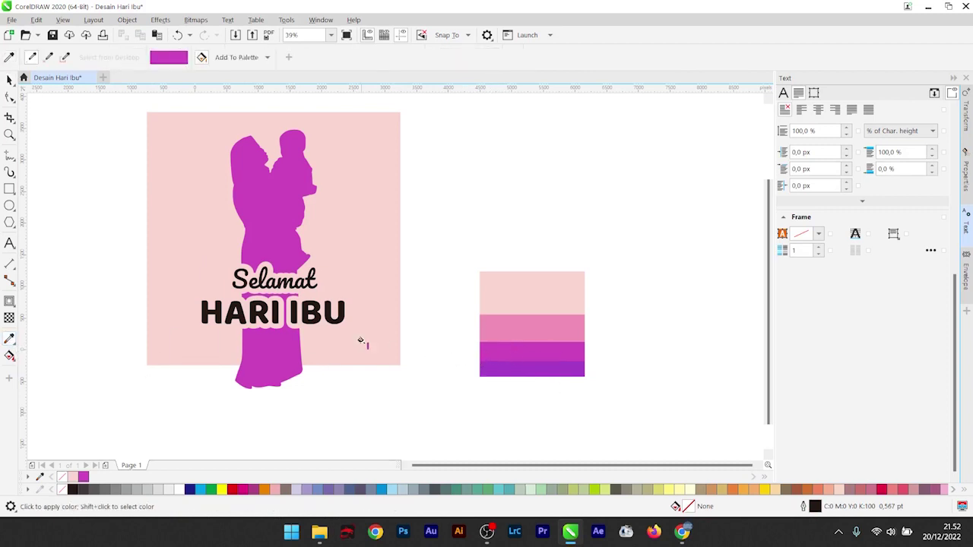
pyautogui.click(302, 311)
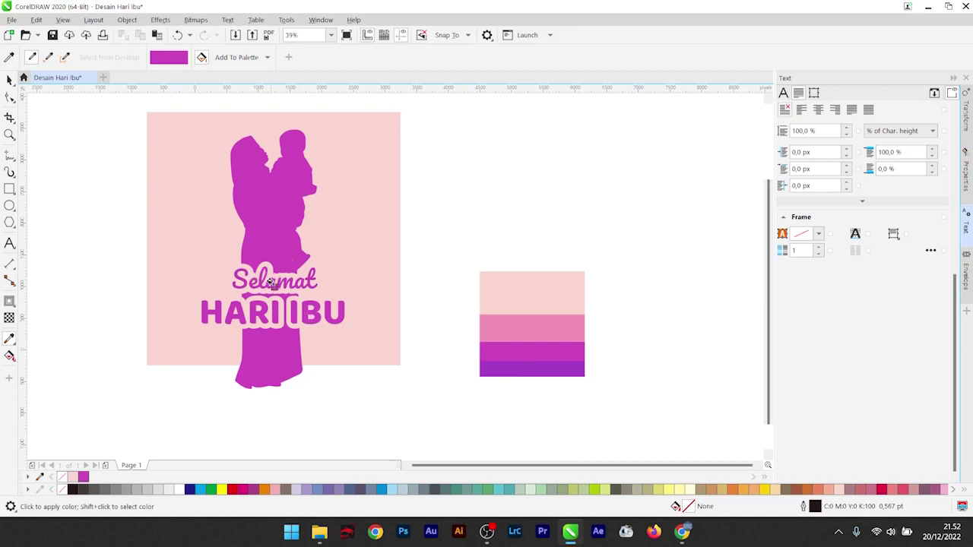
pyautogui.click(9, 80)
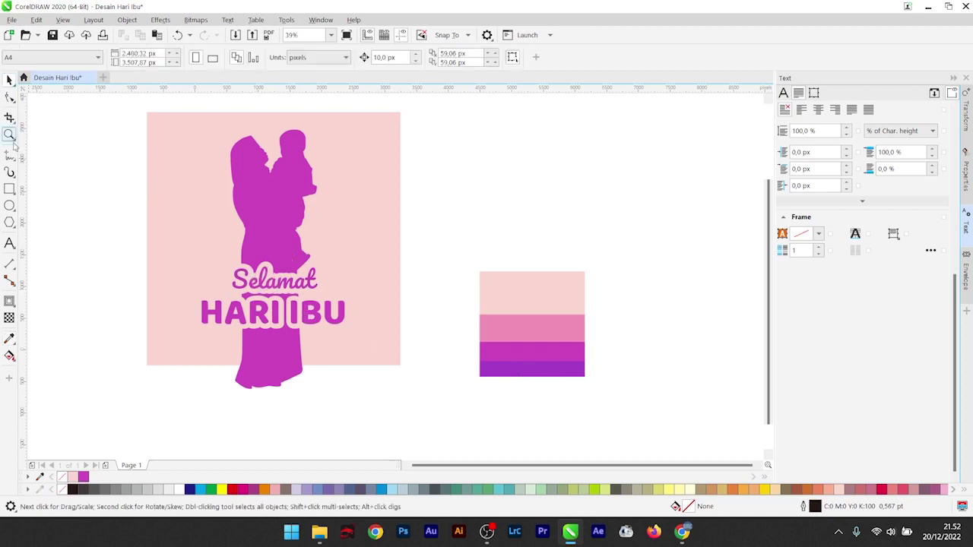
# Draw an ellipse about 3688 by 2328 px covering the silhouette's lower part below the word "Selamat".
pyautogui.press('F7')
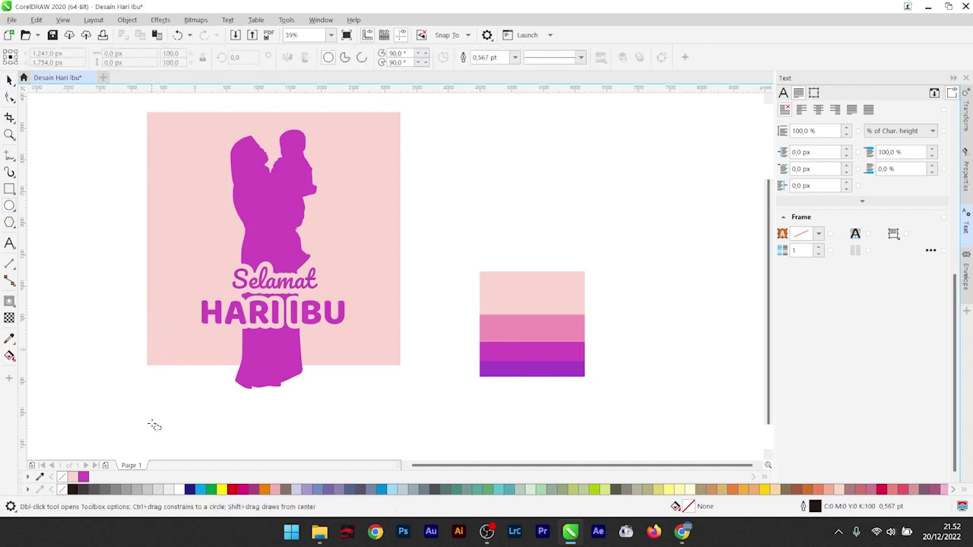
pyautogui.moveTo(152, 429); pyautogui.dragTo(387, 284)
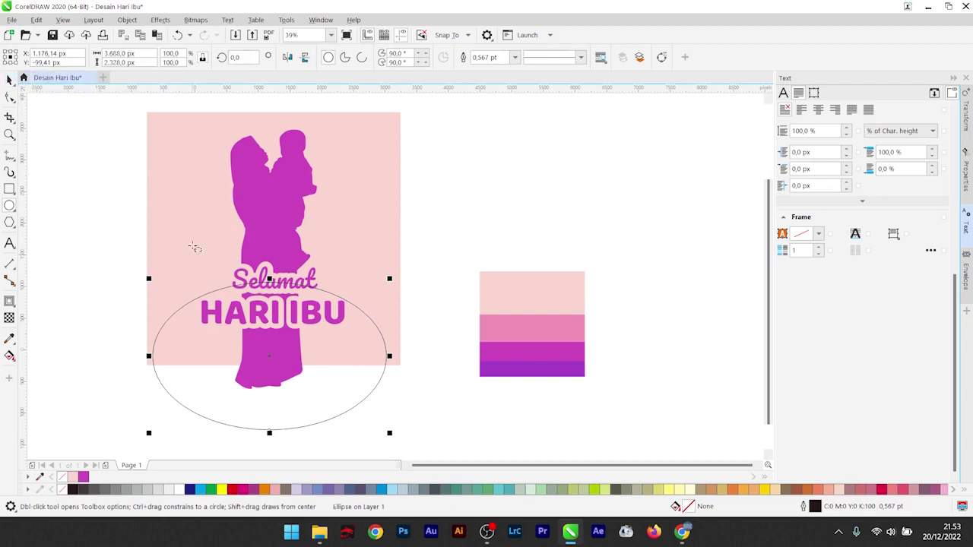
pyautogui.click(9, 80)
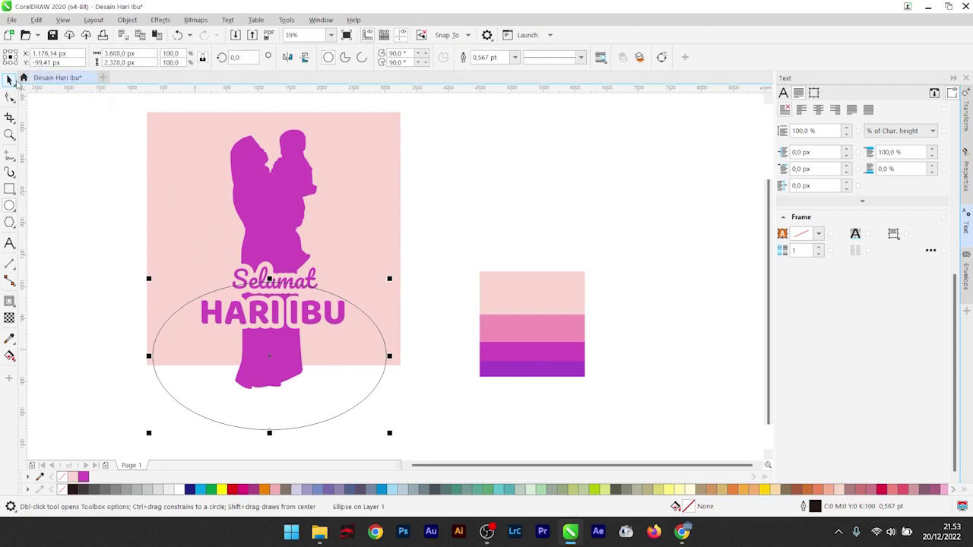
# Trim the silhouette's lower part with the ellipse and delete the ellipse.
pyautogui.keyDown('shift'); pyautogui.click(258, 190); pyautogui.keyUp('shift')
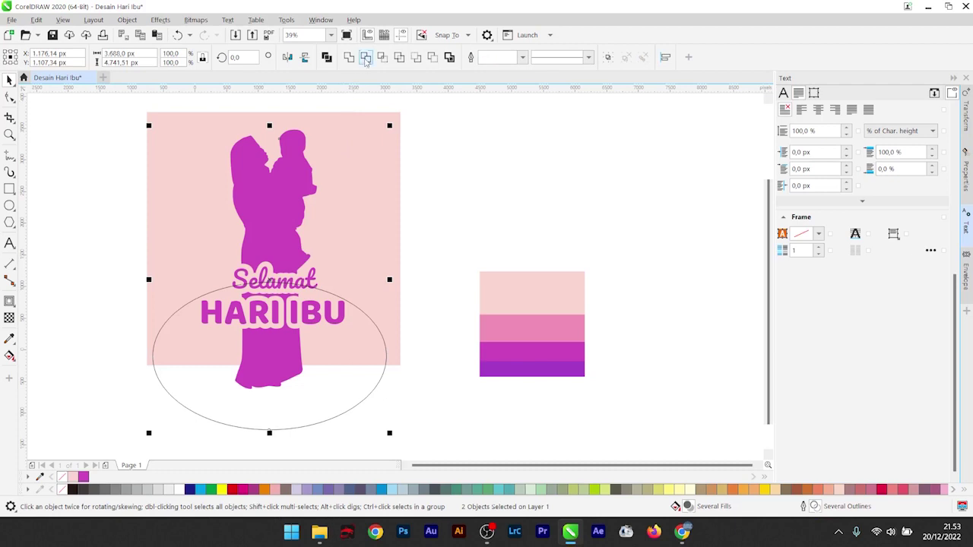
pyautogui.click(366, 59)
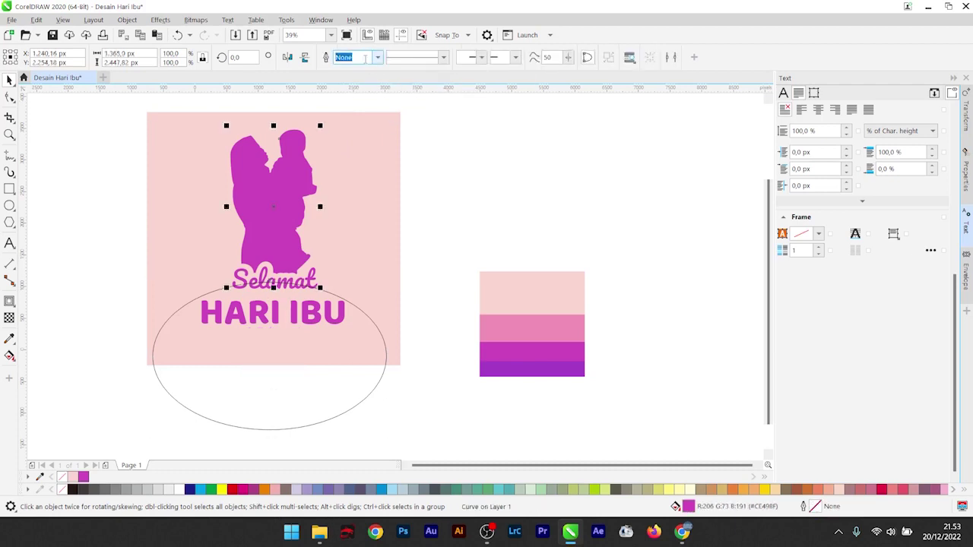
pyautogui.click(317, 391)
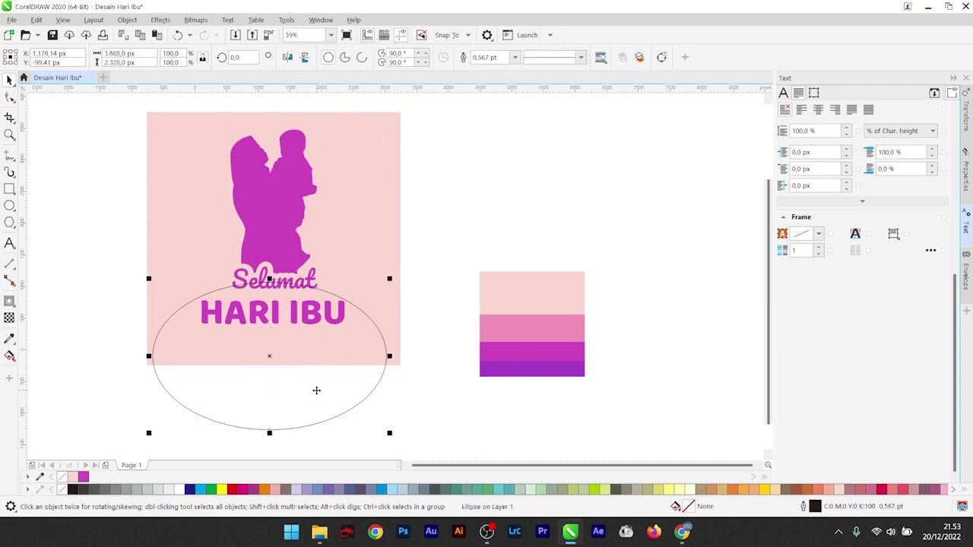
pyautogui.press('Delete')
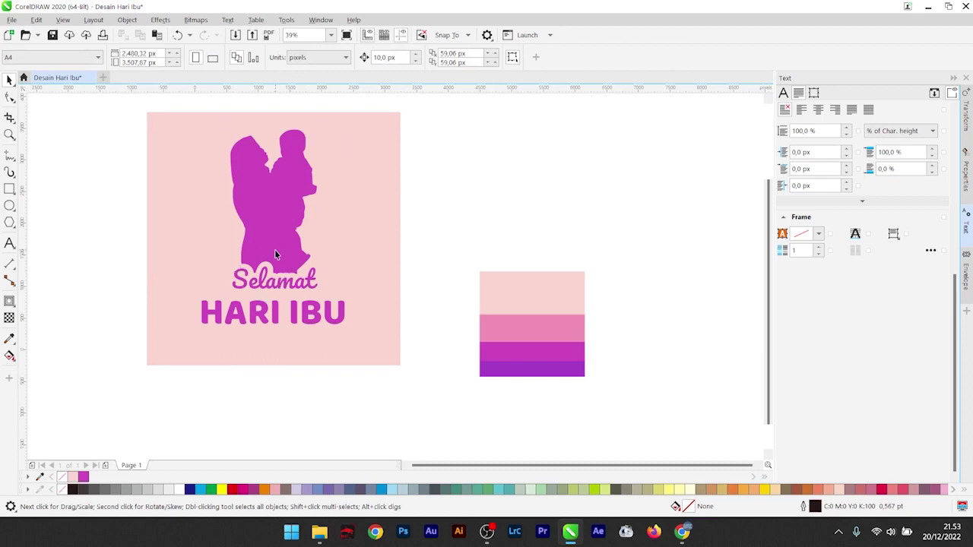
pyautogui.click(274, 252)
pyautogui.click(460, 232)
pyautogui.click(304, 279)
pyautogui.click(470, 233)
# Make one copy of the greeting text directly below it, offset -910,55 px vertically, and mirror the copy vertically.
pyautogui.click(294, 312)
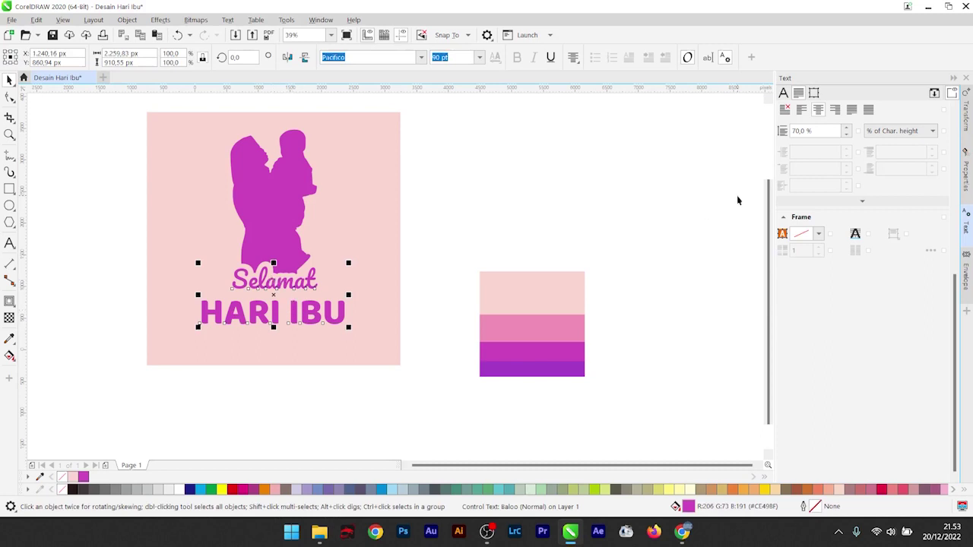
pyautogui.click(965, 110)
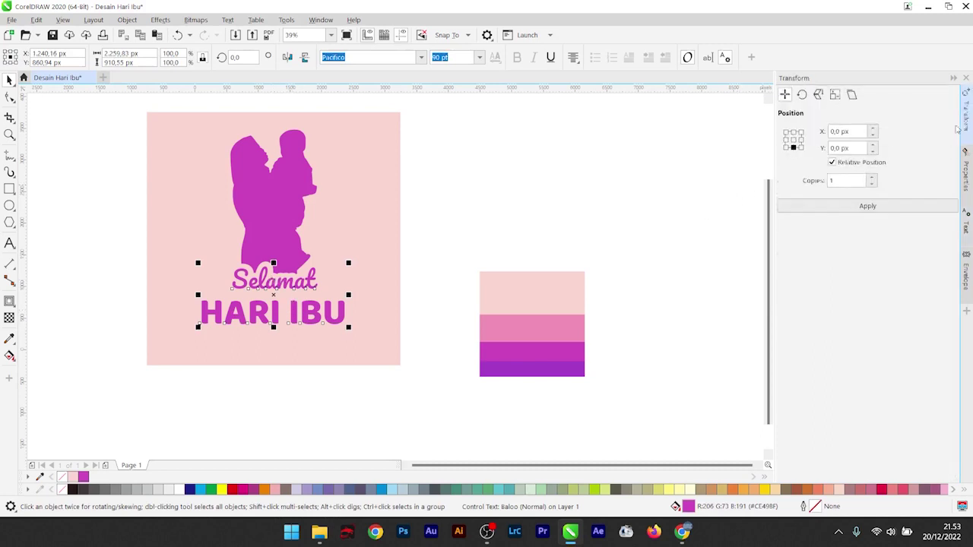
pyautogui.click(793, 132)
pyautogui.click(801, 140)
pyautogui.click(793, 147)
pyautogui.click(843, 206)
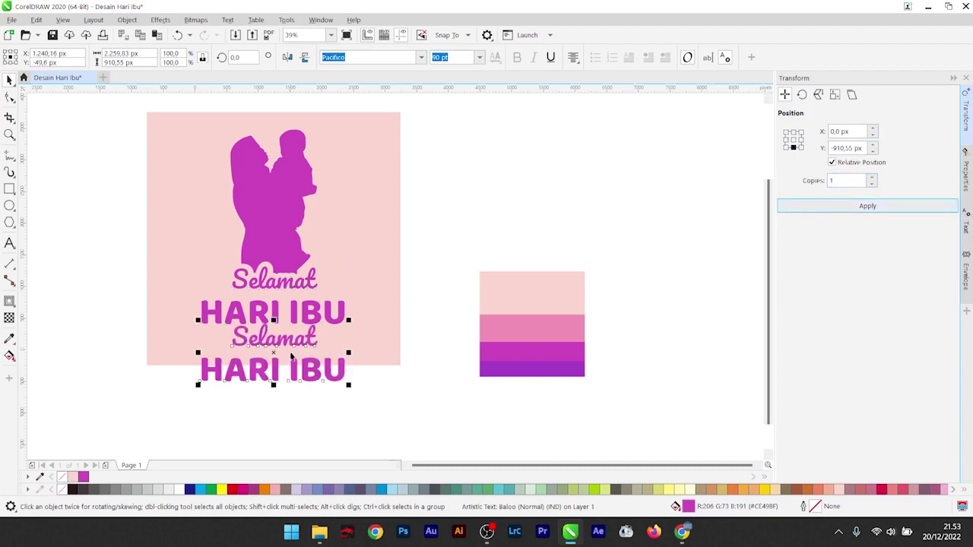
pyautogui.click(304, 57)
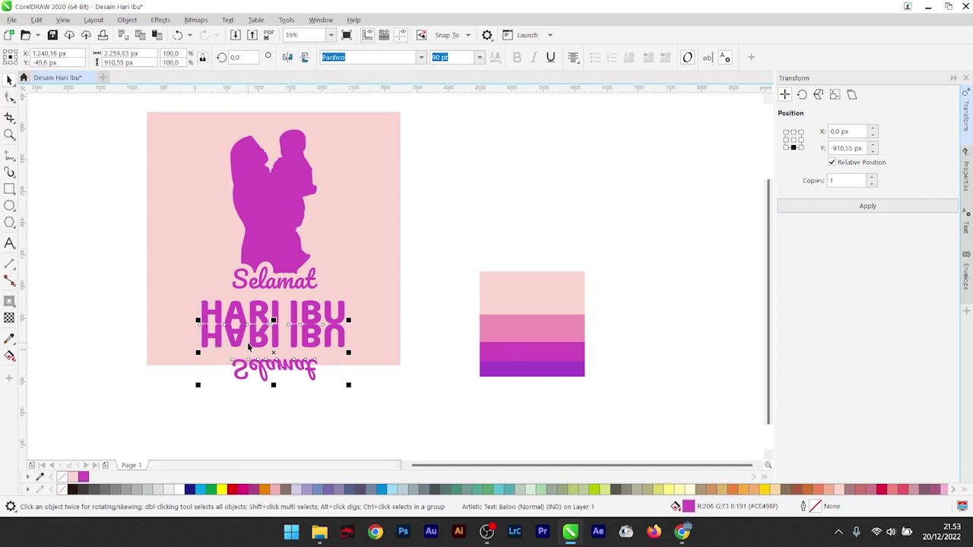
# Apply a uniform transparency of 70 to the mirrored greeting copy.
pyautogui.click(9, 317)
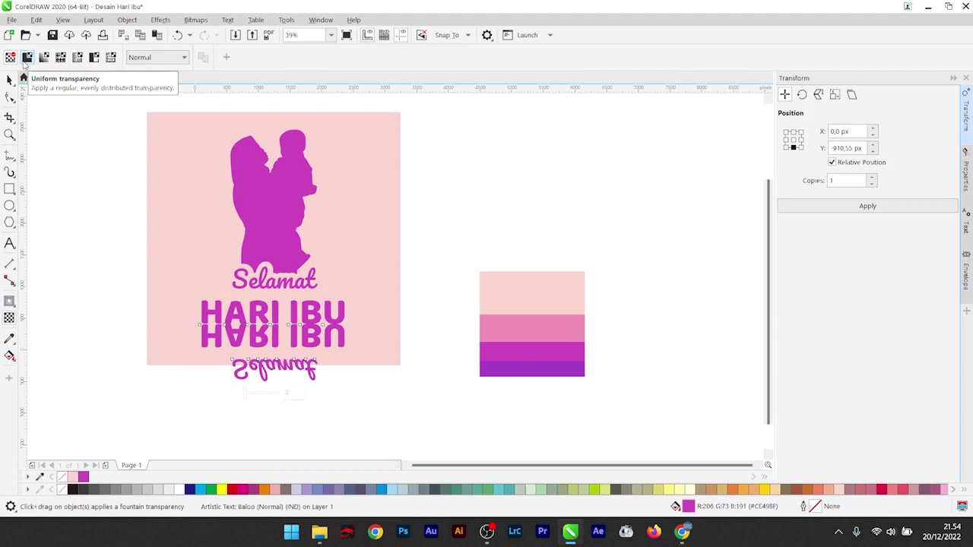
pyautogui.click(26, 58)
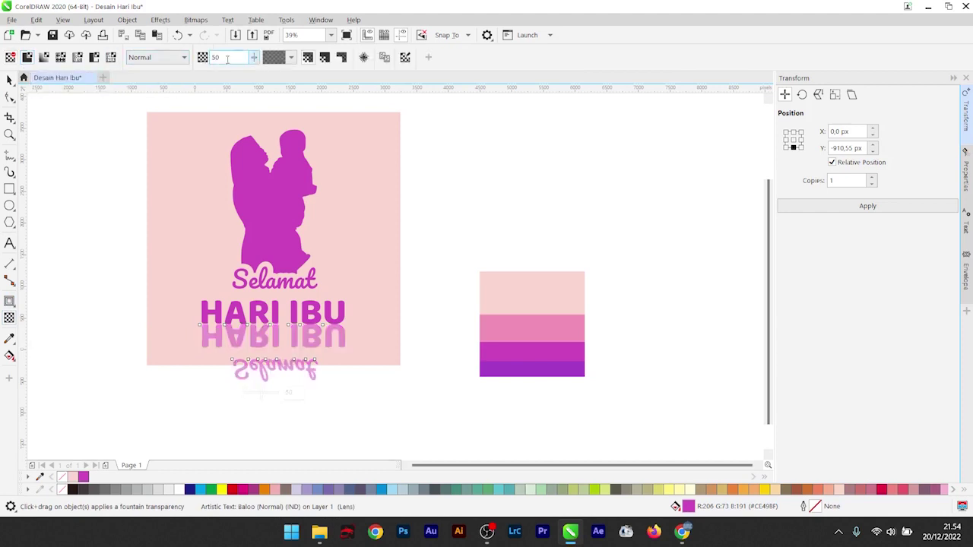
pyautogui.moveTo(226, 59); pyautogui.dragTo(207, 61)
pyautogui.write('70')
pyautogui.press('Return')
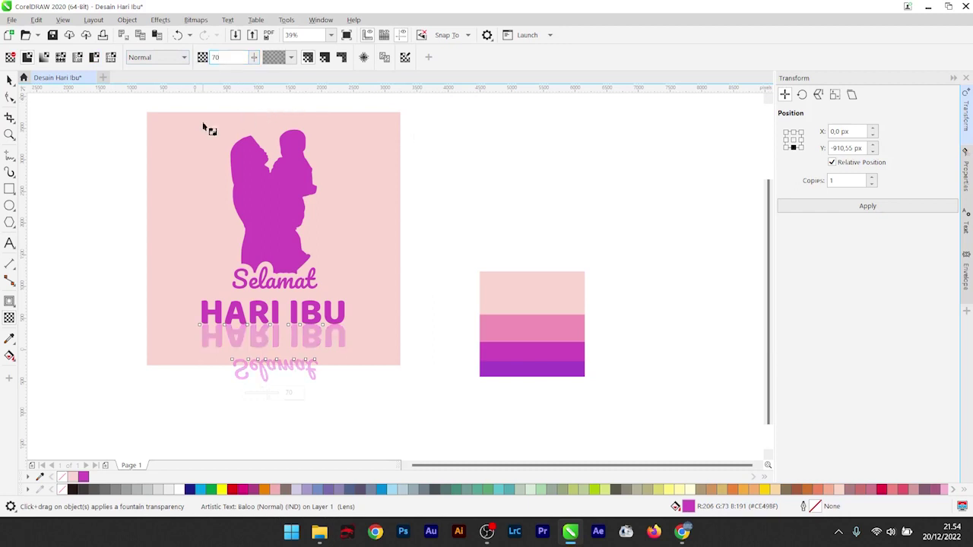
pyautogui.click(9, 80)
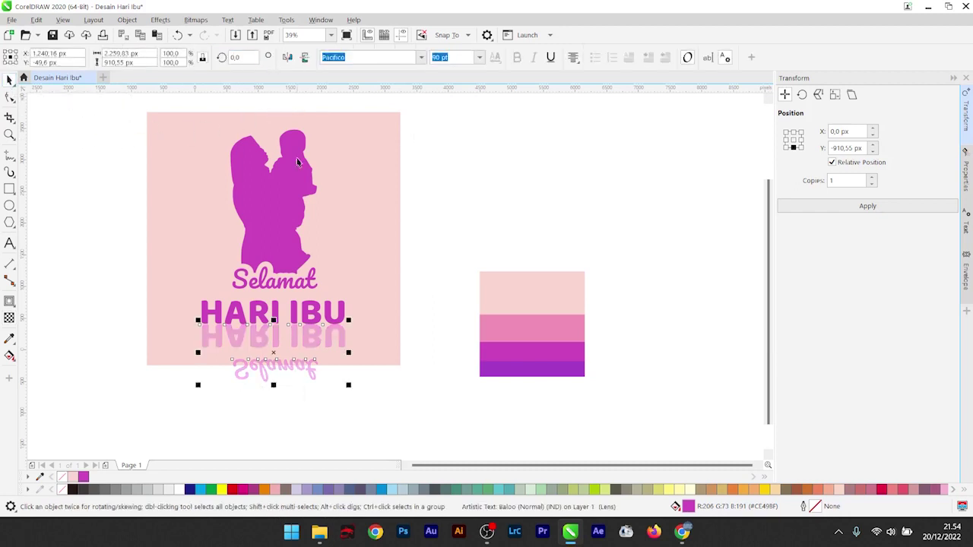
# PowerClip the silhouette, the greeting text and its mirrored copy inside the pink square background.
pyautogui.click(464, 200)
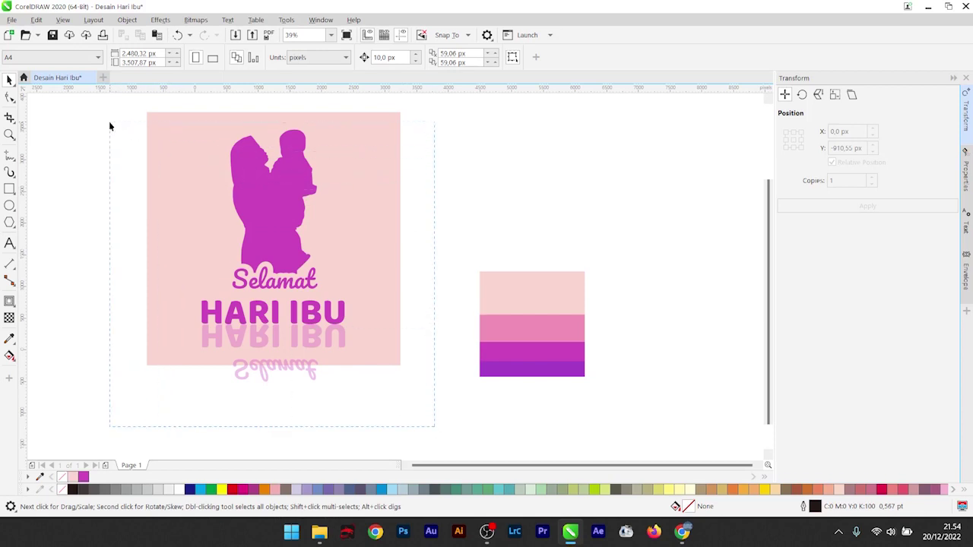
pyautogui.moveTo(109, 123); pyautogui.dragTo(110, 123)
pyautogui.click(127, 20)
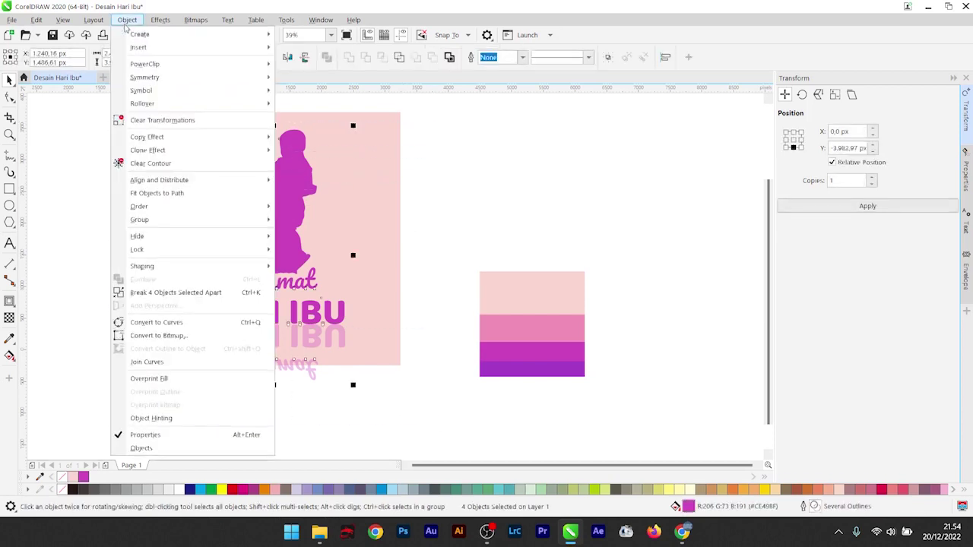
pyautogui.moveTo(145, 65)
pyautogui.click(308, 66)
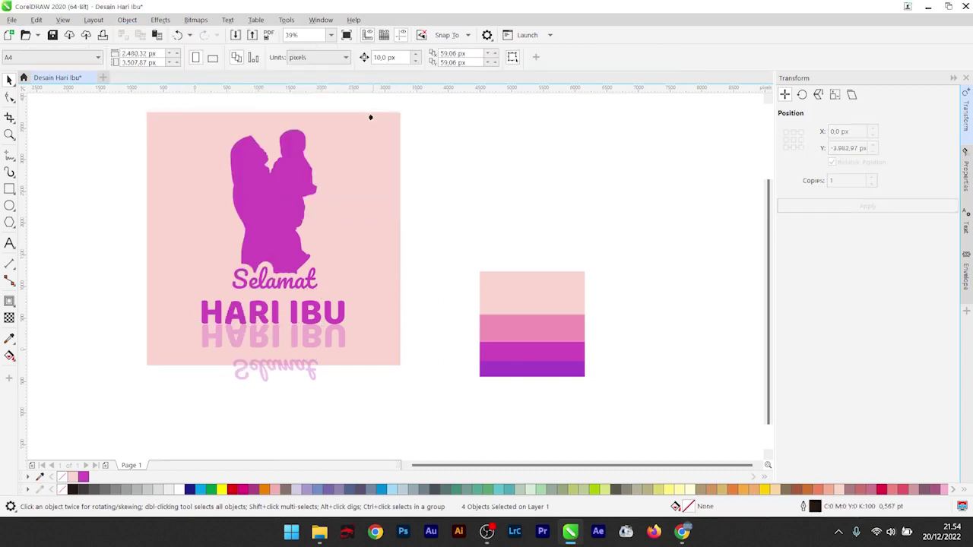
pyautogui.click(369, 115)
pyautogui.click(340, 395)
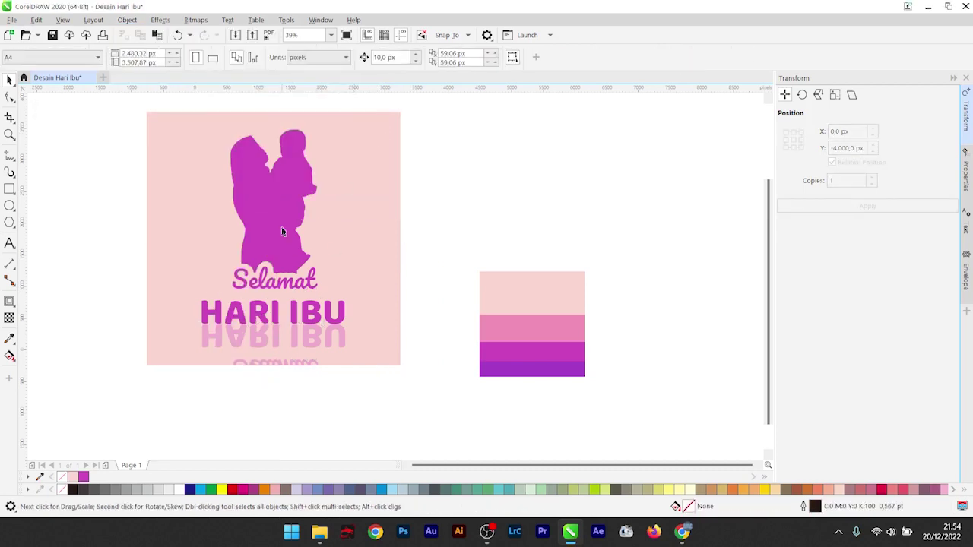
# Draw six small outlined heart shapes, roughly 100 px wide, scattered over the pink background left of the silhouette.
pyautogui.click(12, 225)
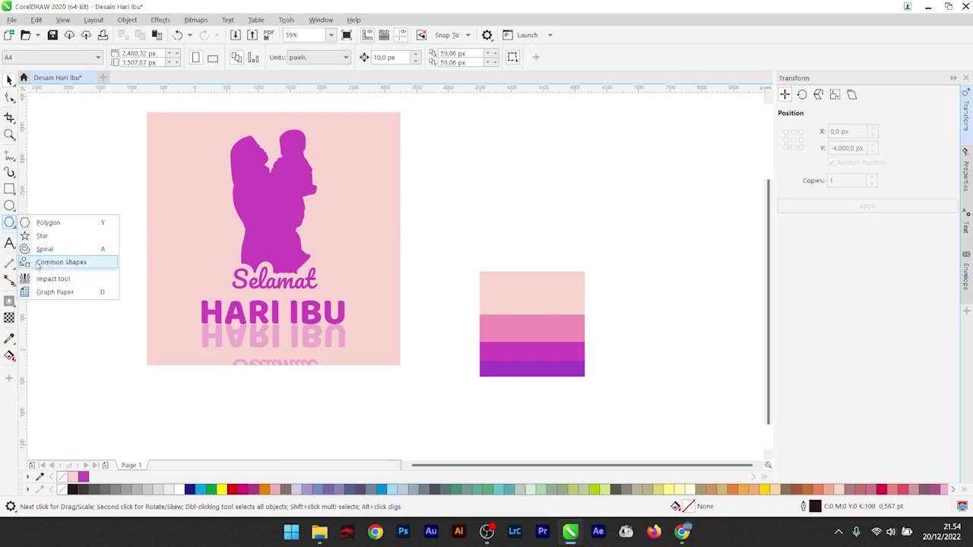
pyautogui.click(61, 262)
pyautogui.click(327, 58)
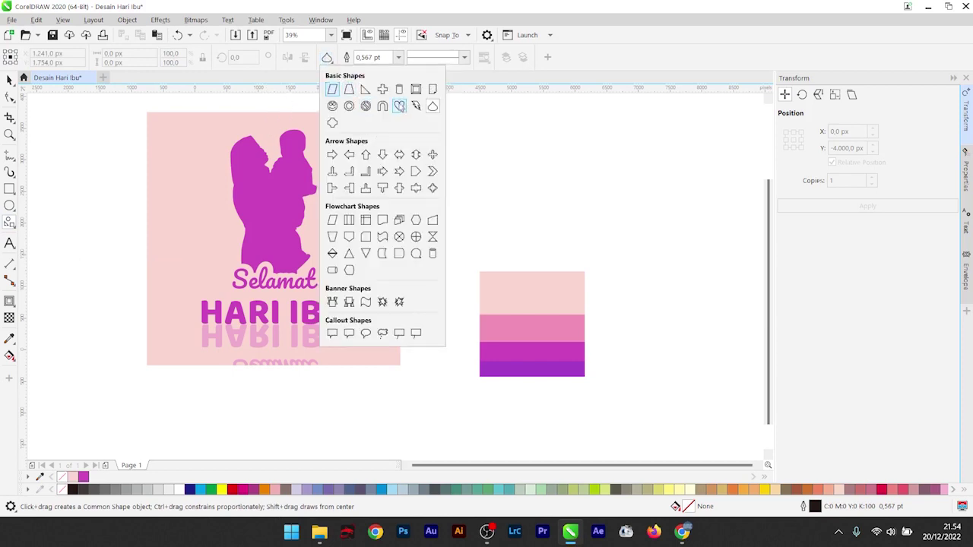
pyautogui.click(399, 106)
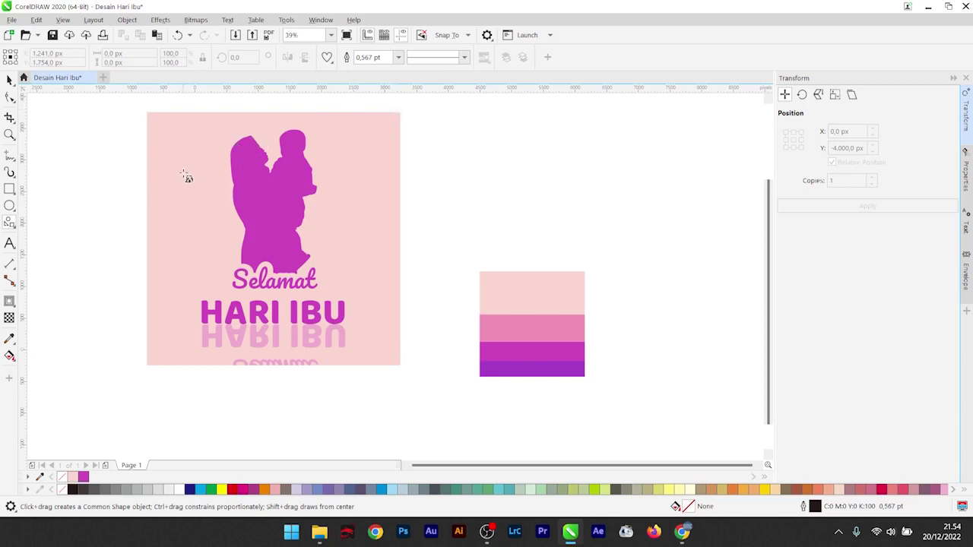
pyautogui.moveTo(204, 174); pyautogui.dragTo(213, 182)
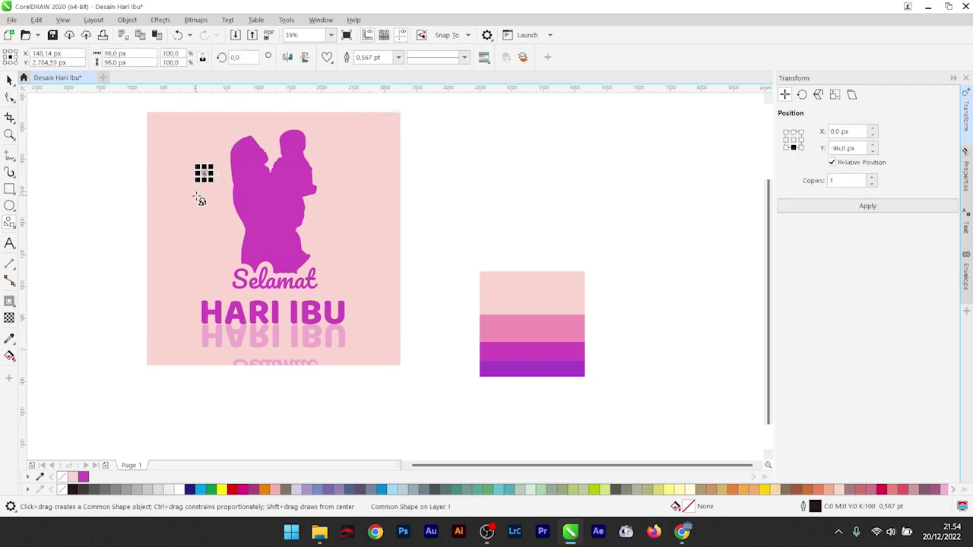
pyautogui.click(184, 216)
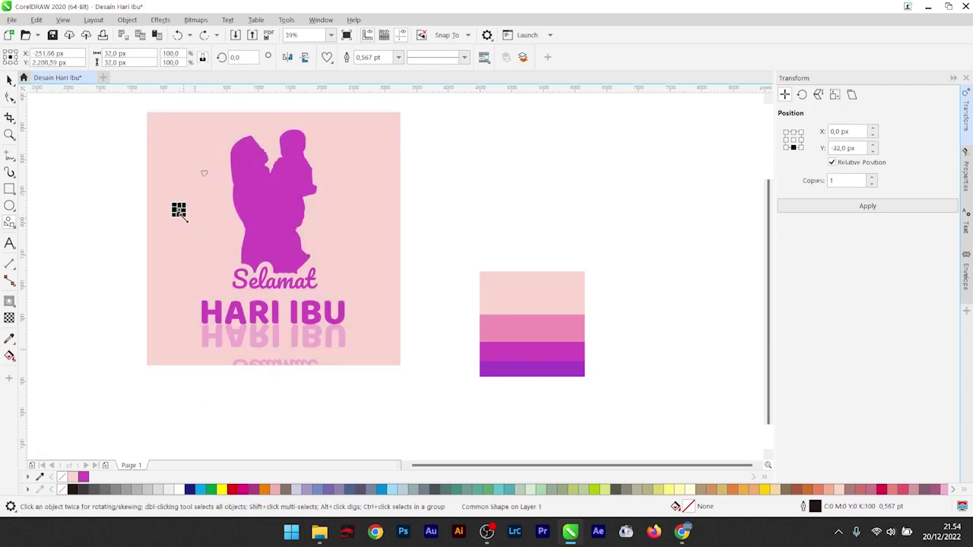
pyautogui.moveTo(179, 204); pyautogui.dragTo(213, 225)
pyautogui.rightClick(212, 224)
pyautogui.click(214, 225)
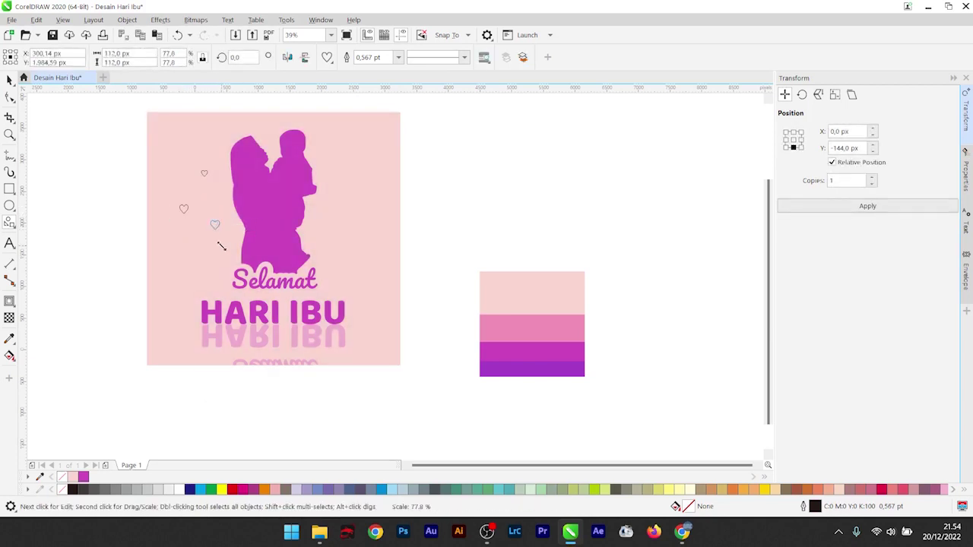
pyautogui.click(196, 257)
pyautogui.click(215, 284)
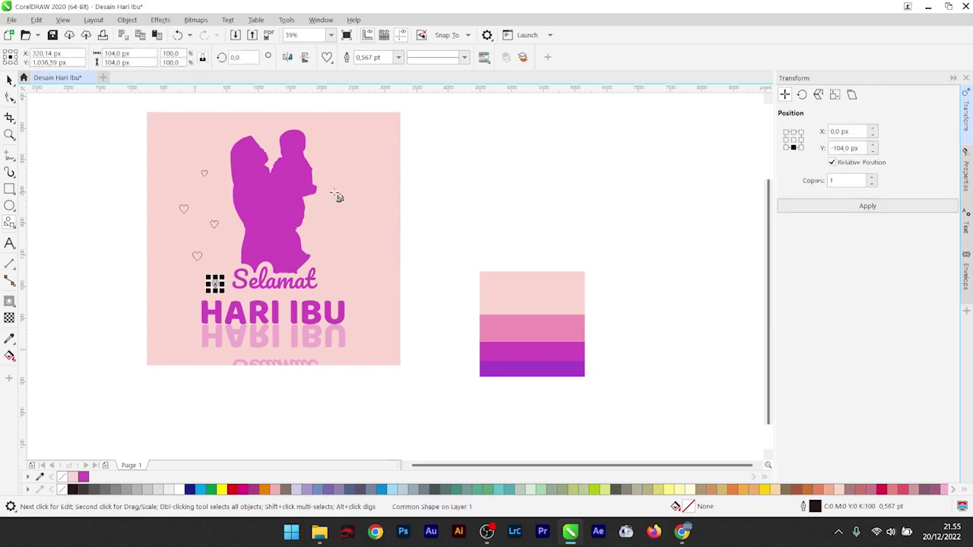
pyautogui.click(178, 147)
# Draw six more small outlined hearts, up to about 128 px wide, scattered right of the silhouette.
pyautogui.click(342, 150)
pyautogui.click(325, 174)
pyautogui.click(320, 214)
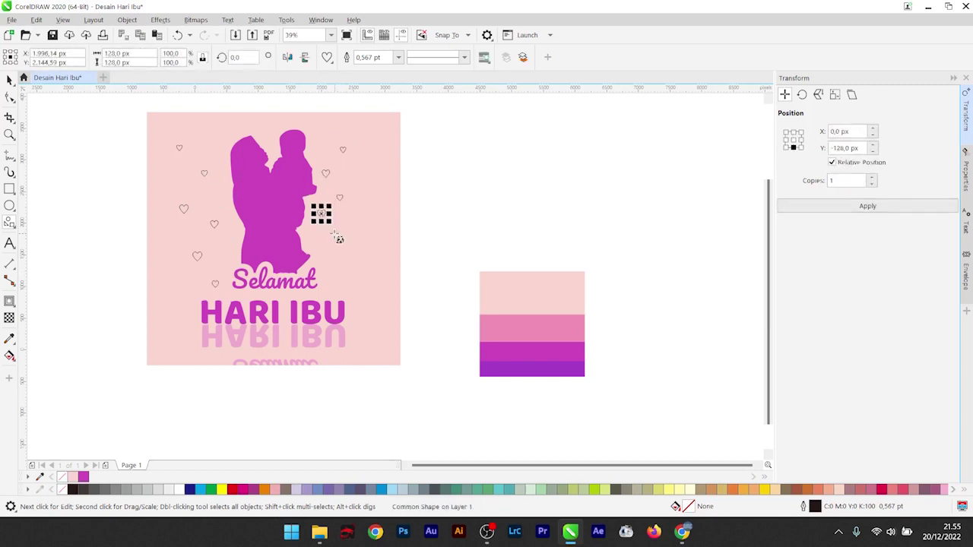
pyautogui.click(342, 232)
pyautogui.click(324, 253)
# Tilt the hearts right of the silhouette at varied angles and spread them into a loose staggered column.
pyautogui.moveTo(325, 254); pyautogui.dragTo(332, 272)
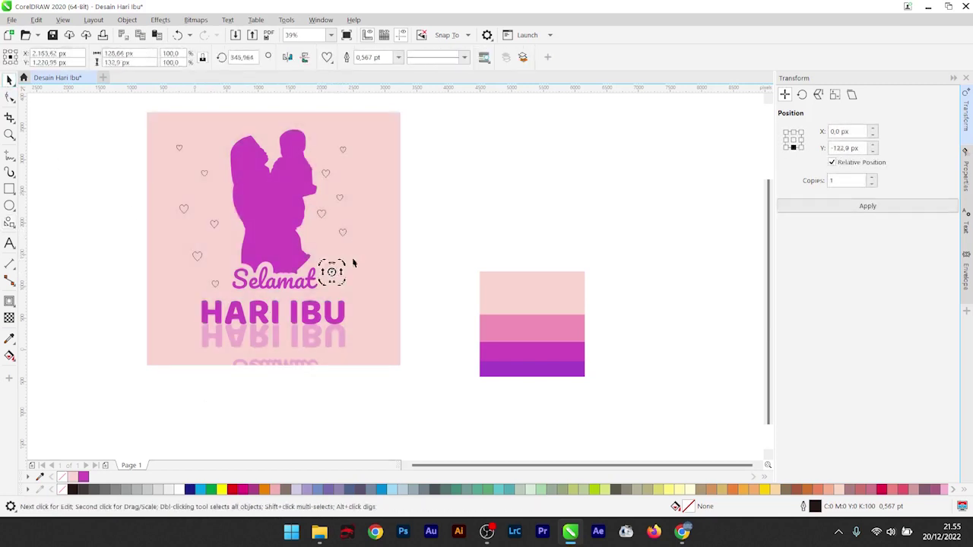
pyautogui.moveTo(342, 233); pyautogui.dragTo(344, 245)
pyautogui.moveTo(321, 215); pyautogui.dragTo(356, 140)
pyautogui.click(366, 219)
pyautogui.click(326, 225)
pyautogui.click(325, 225)
pyautogui.click(348, 197)
# Tilt and reposition the six hearts left of the silhouette so their angles and spacing vary.
pyautogui.click(260, 220)
pyautogui.moveTo(215, 284); pyautogui.dragTo(221, 278)
pyautogui.click(222, 278)
pyautogui.moveTo(234, 266); pyautogui.dragTo(190, 150)
pyautogui.click(197, 256)
pyautogui.click(198, 255)
pyautogui.doubleClick(204, 175)
pyautogui.hotkey('ctrl', 'z')
pyautogui.click(208, 173)
pyautogui.doubleClick(197, 182)
pyautogui.hotkey('ctrl', 'z')
pyautogui.click(206, 174)
pyautogui.click(190, 150)
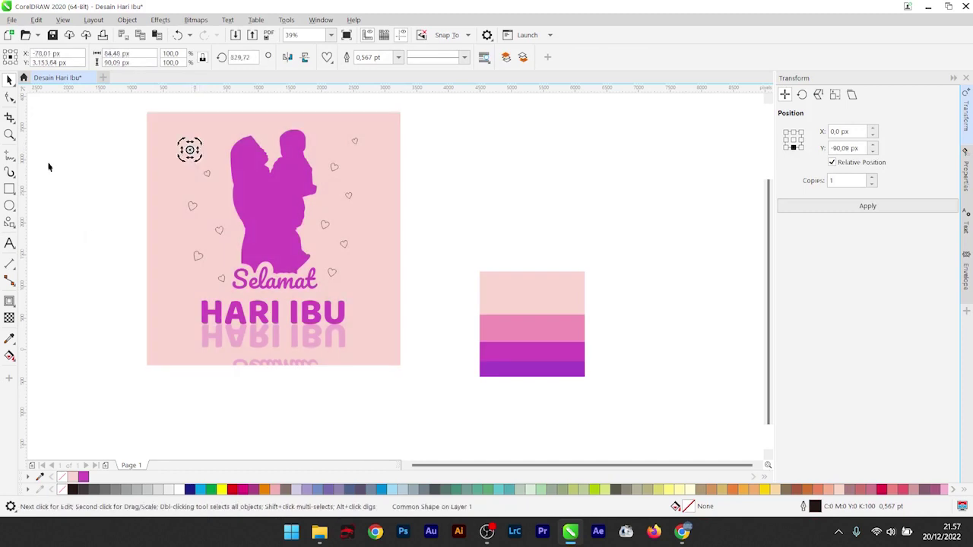
pyautogui.click(51, 164)
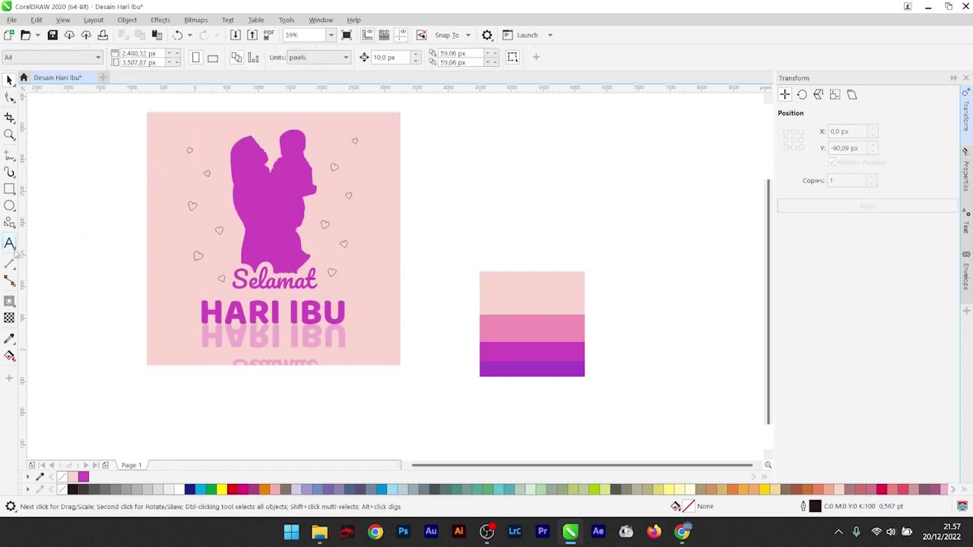
# Sample the medium pink from the reference swatches and fill every other heart on both sides of the silhouette with it.
pyautogui.click(9, 340)
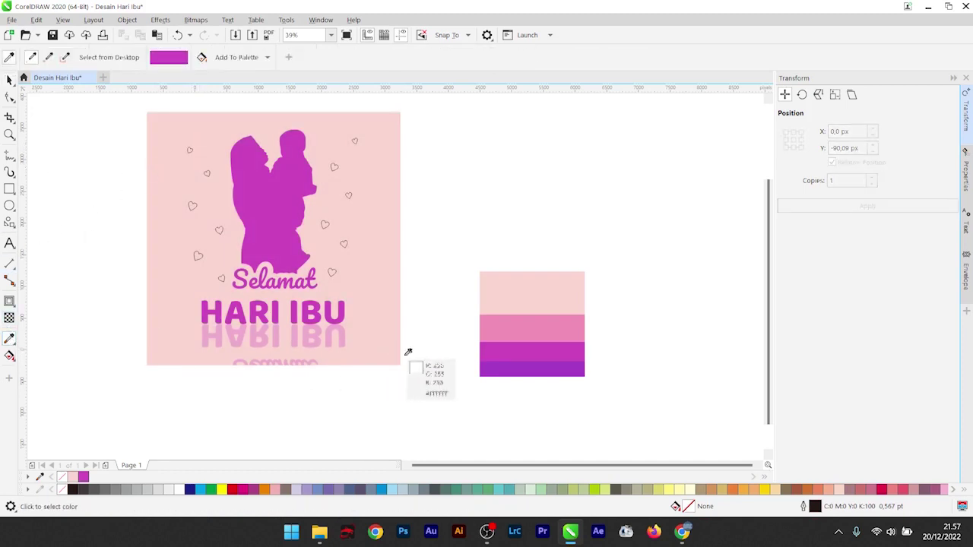
pyautogui.click(509, 327)
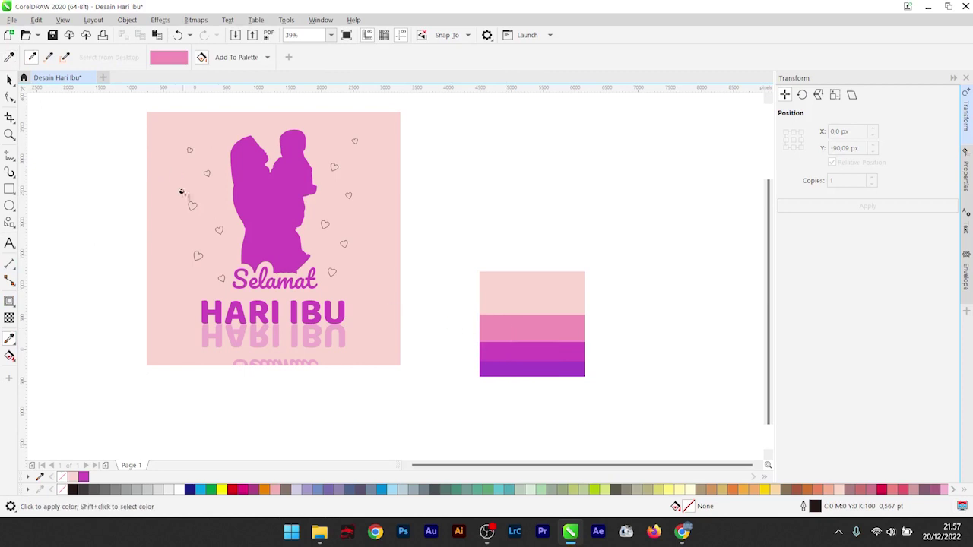
pyautogui.click(186, 149)
pyautogui.click(188, 208)
pyautogui.click(203, 171)
pyautogui.scroll(3, 203, 171)
pyautogui.click(231, 281)
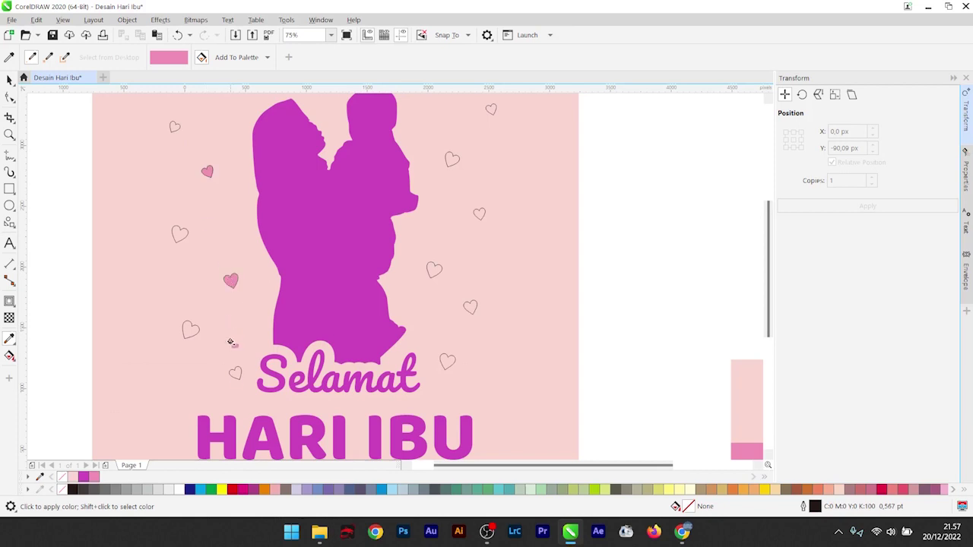
pyautogui.click(469, 307)
pyautogui.click(479, 214)
pyautogui.click(491, 109)
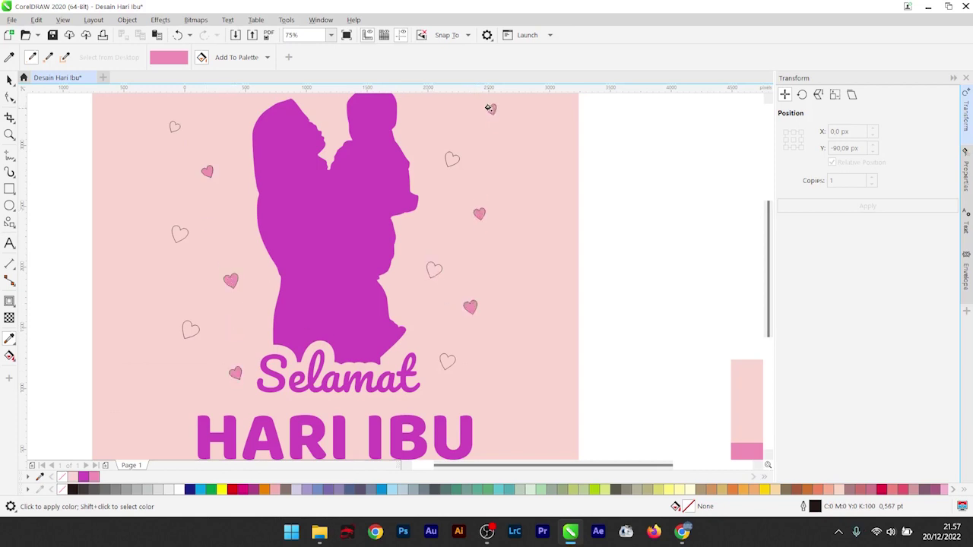
# Sample the magenta-purple from the reference swatches and fill the remaining unfilled hearts with it.
pyautogui.scroll(-3, 491, 109)
pyautogui.click(638, 327)
pyautogui.scroll(3, 342, 244)
pyautogui.click(315, 220)
pyautogui.click(304, 123)
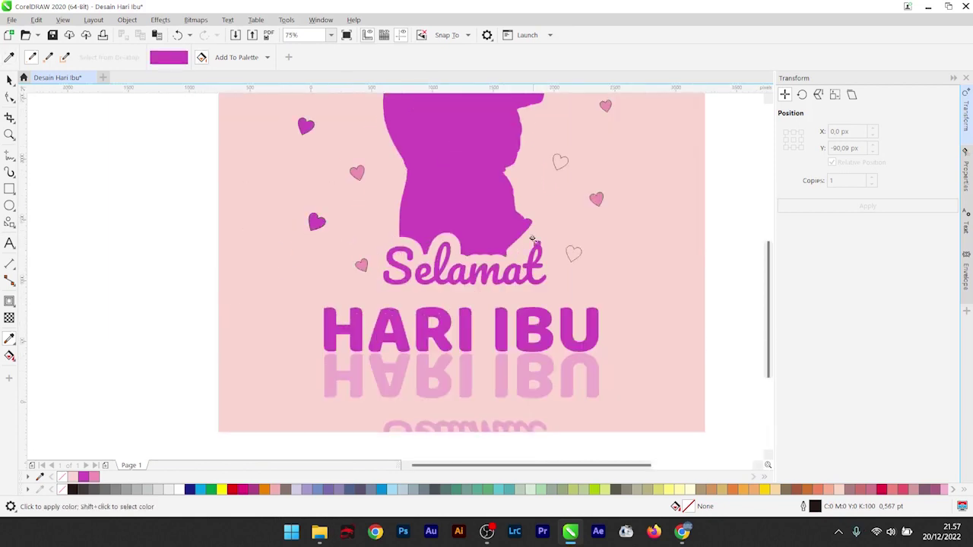
pyautogui.scroll(-6, 551, 188)
pyautogui.scroll(6, 551, 189)
pyautogui.click(284, 162)
pyautogui.scroll(-3, 273, 167)
# Remove the outlines from all the hearts on both sides of the silhouette.
pyautogui.press('space')
pyautogui.moveTo(185, 141); pyautogui.dragTo(341, 299)
pyautogui.press('Escape')
pyautogui.moveTo(473, 148); pyautogui.dragTo(396, 297)
pyautogui.rightClick(63, 489)
pyautogui.click(433, 276)
# Move the middle purple heart on the right closer to the silhouette, and the middle pink left heart too, scaling the latter to 83,3%.
pyautogui.scroll(1, 371, 227)
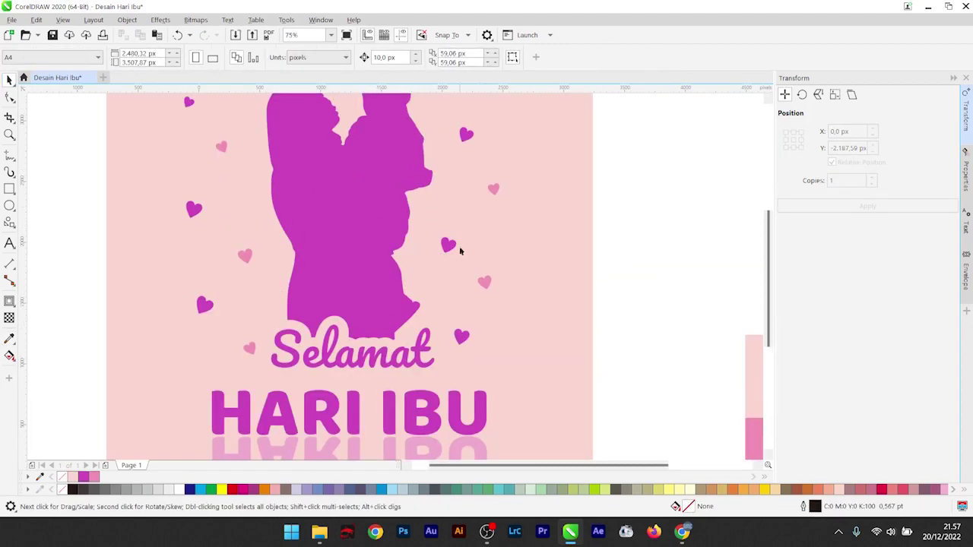
pyautogui.moveTo(454, 248); pyautogui.dragTo(446, 248)
pyautogui.click(260, 249)
pyautogui.moveTo(248, 256); pyautogui.dragTo(255, 253)
pyautogui.scroll(-1, 284, 255)
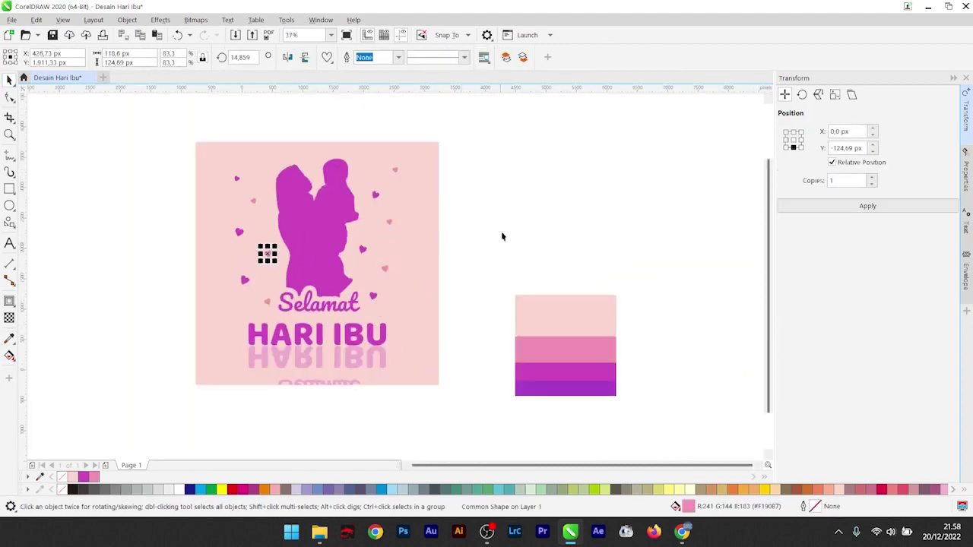
# Delete the color reference swatches beside the design.
pyautogui.click(511, 233)
pyautogui.click(558, 326)
pyautogui.press('Delete')
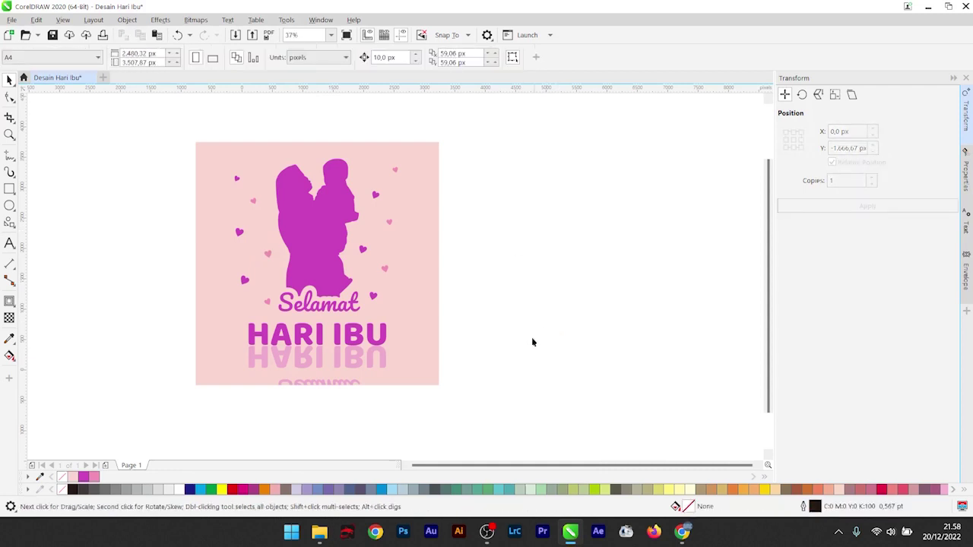
pyautogui.click(406, 466)
pyautogui.click(407, 466)
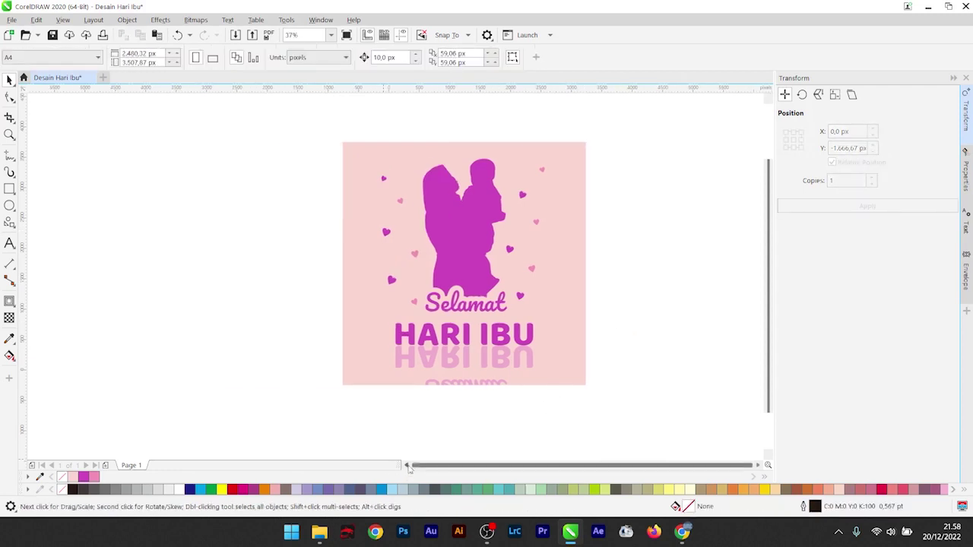
pyautogui.click(757, 465)
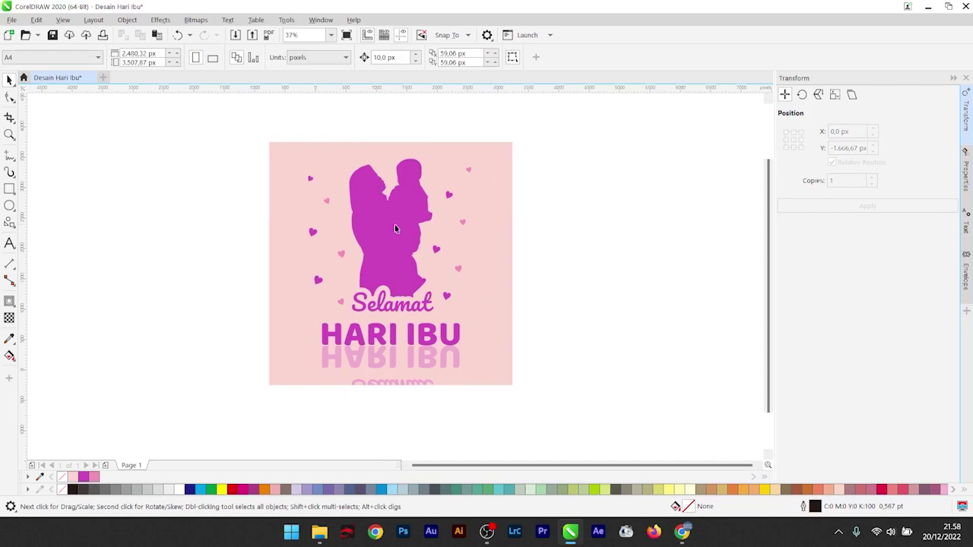
pyautogui.scroll(1, 394, 228)
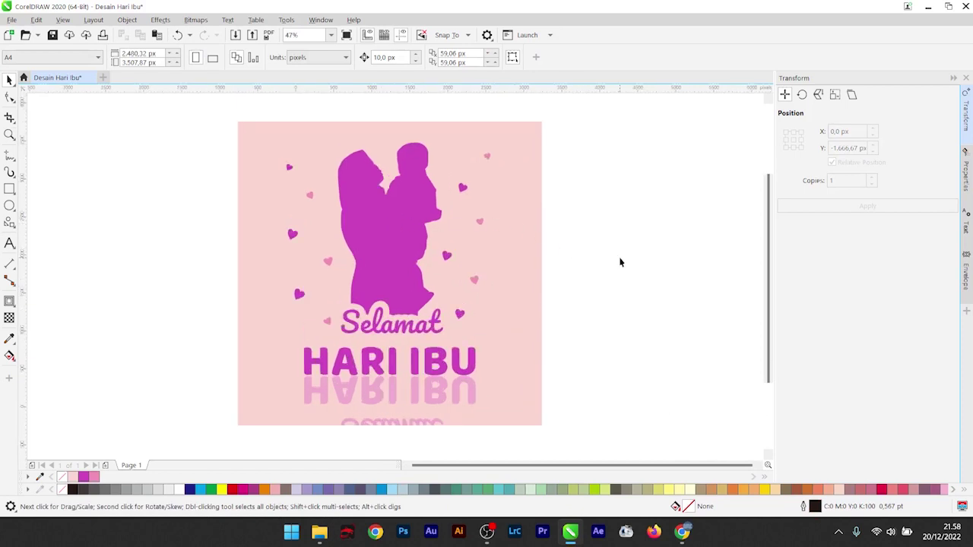